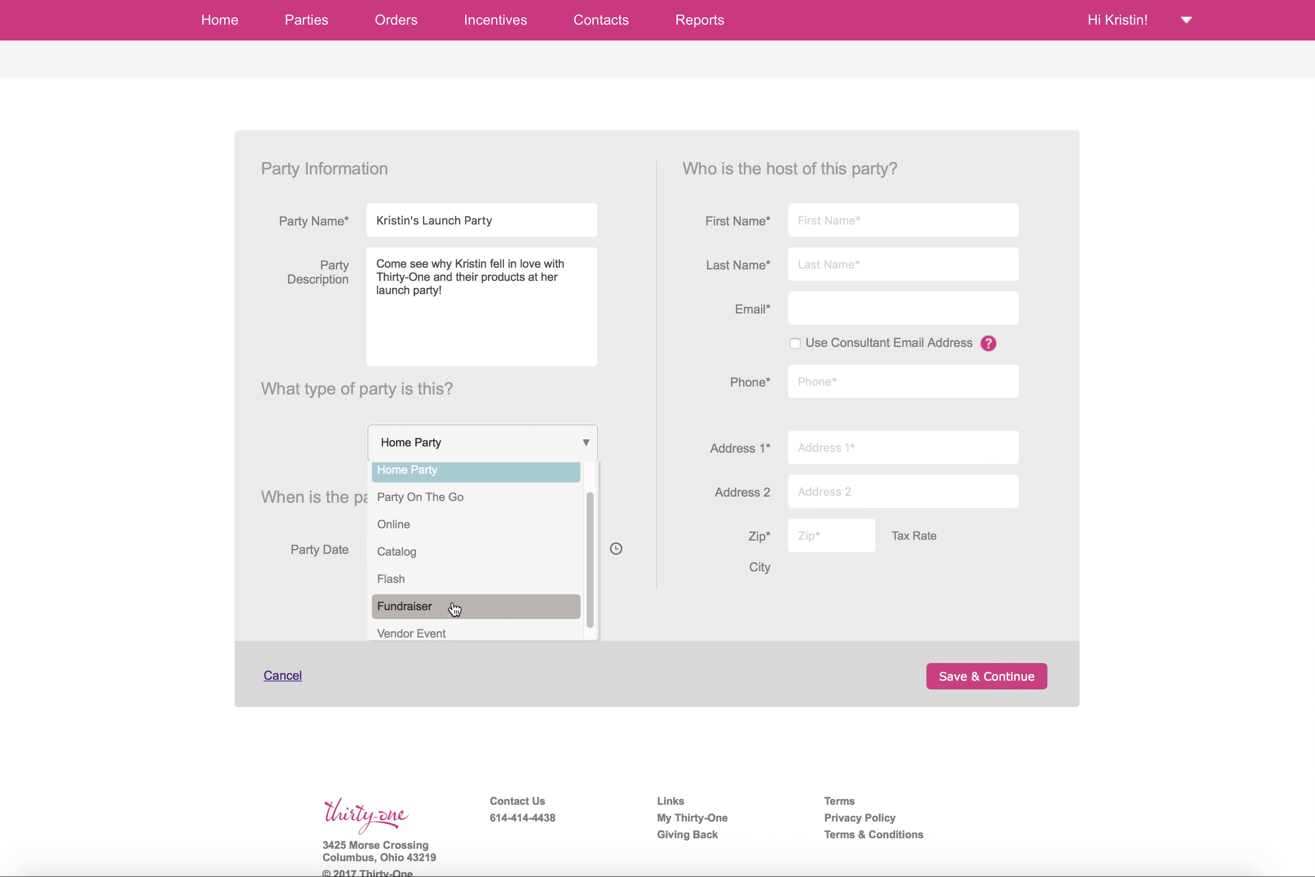
Step: Set the party type to Online and its closing date to 7/30/2017
scroll(454, 608, down, 2)
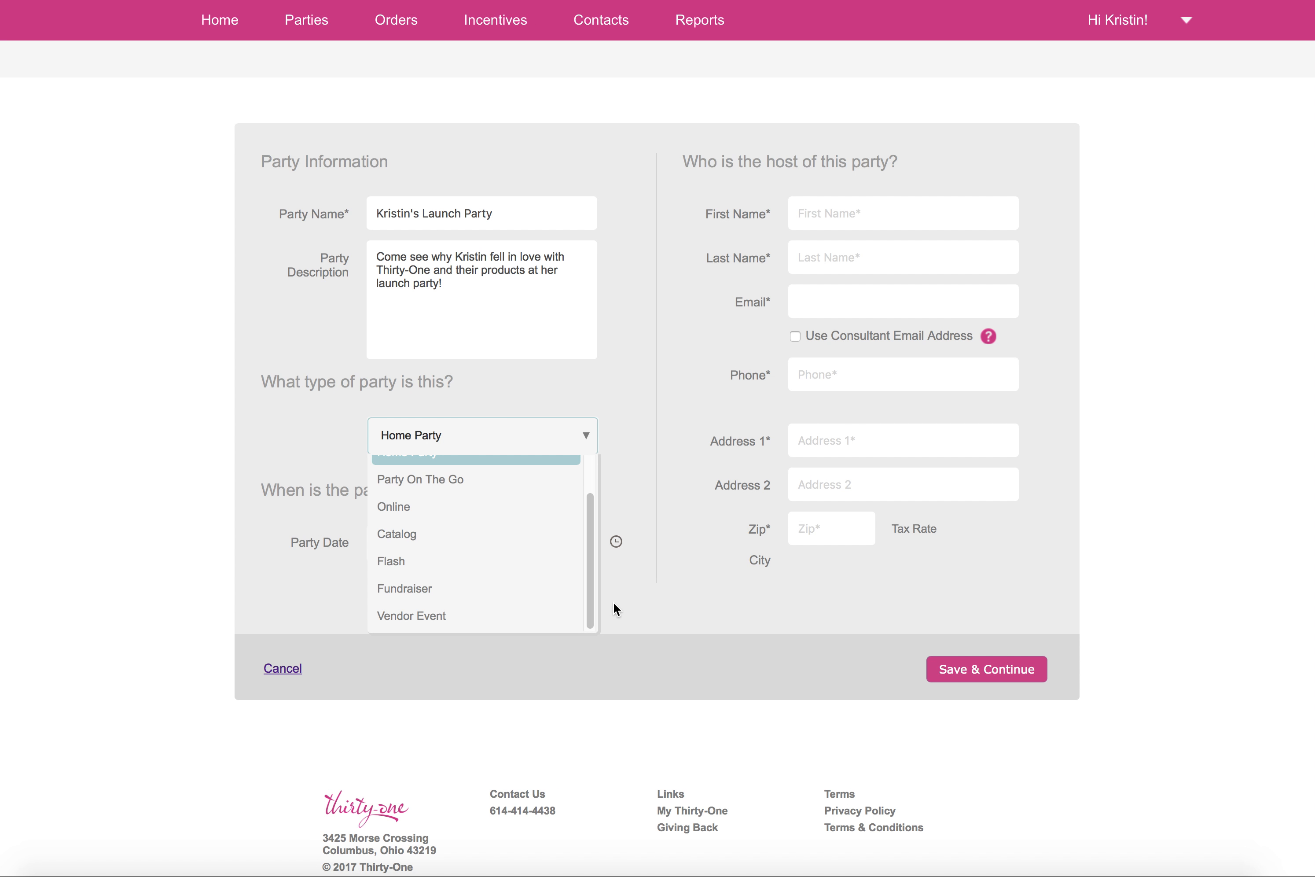
drag(594, 591, 592, 557)
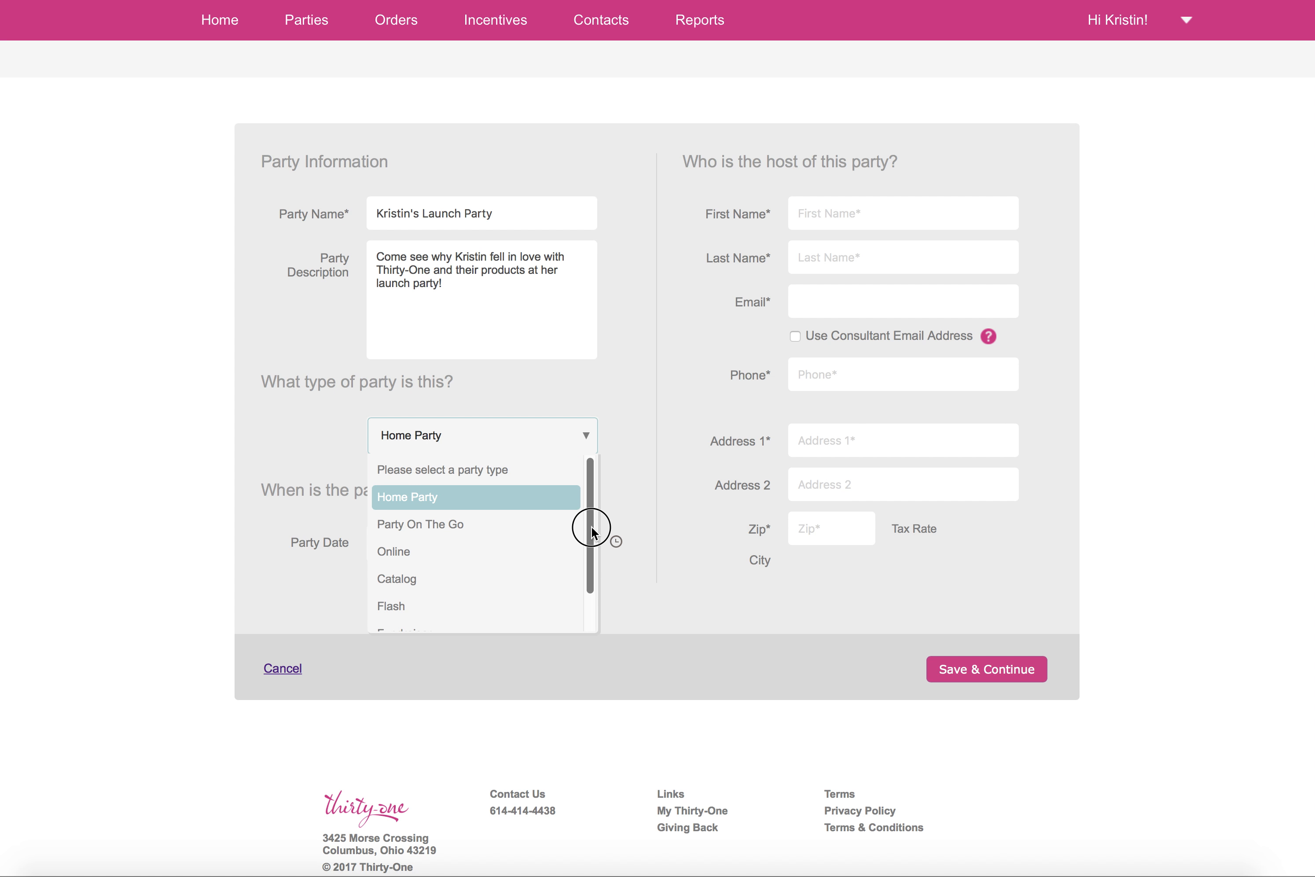
click(426, 552)
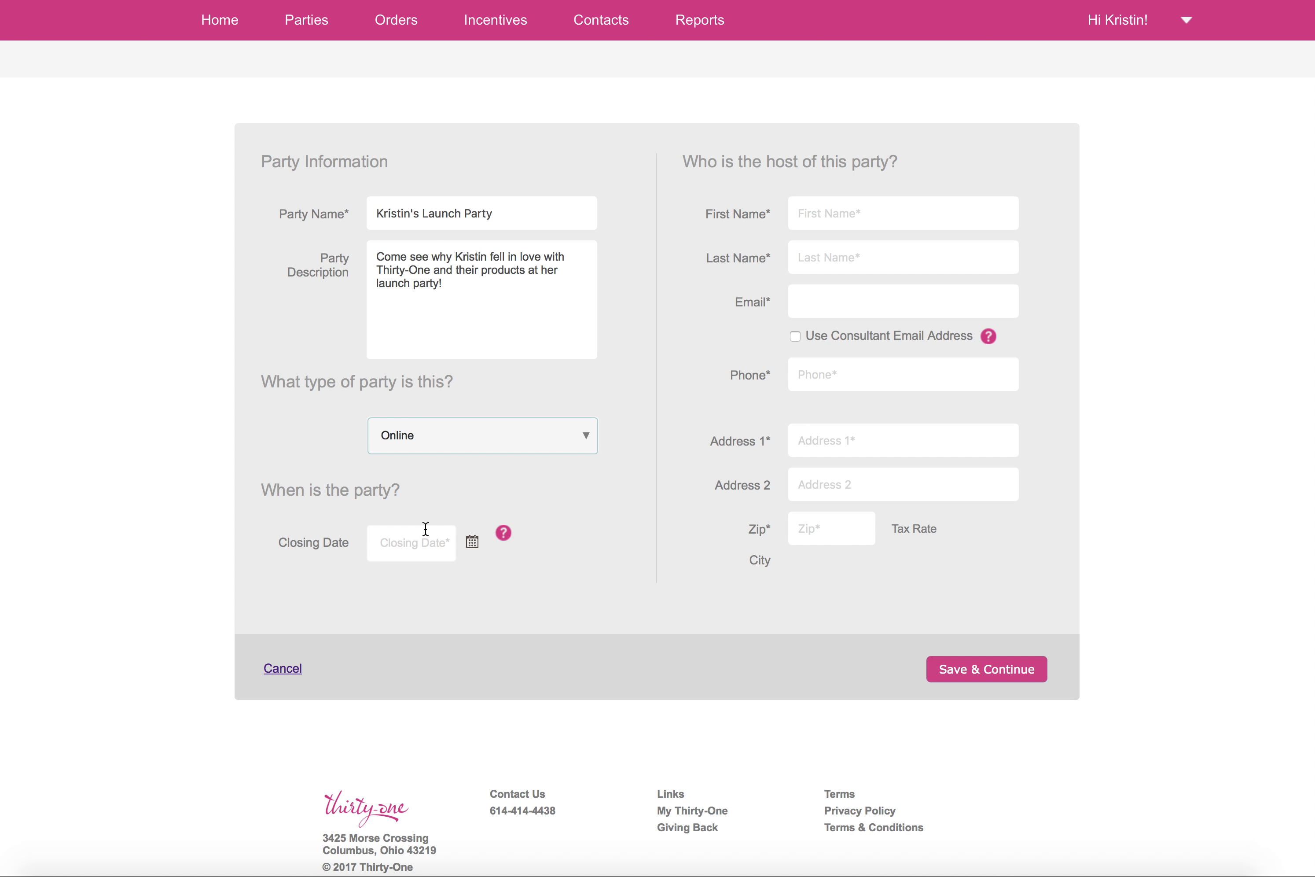
click(419, 543)
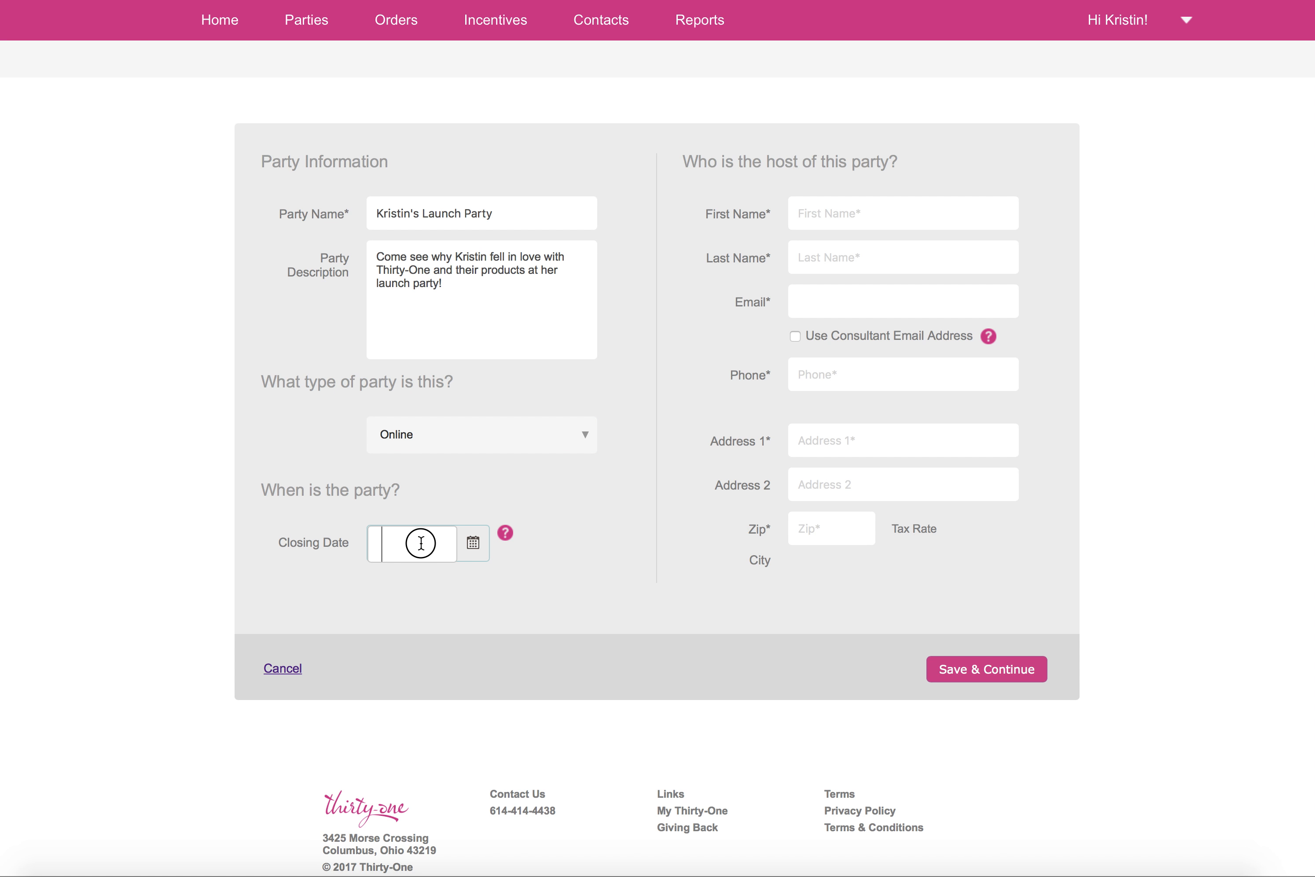
click(474, 543)
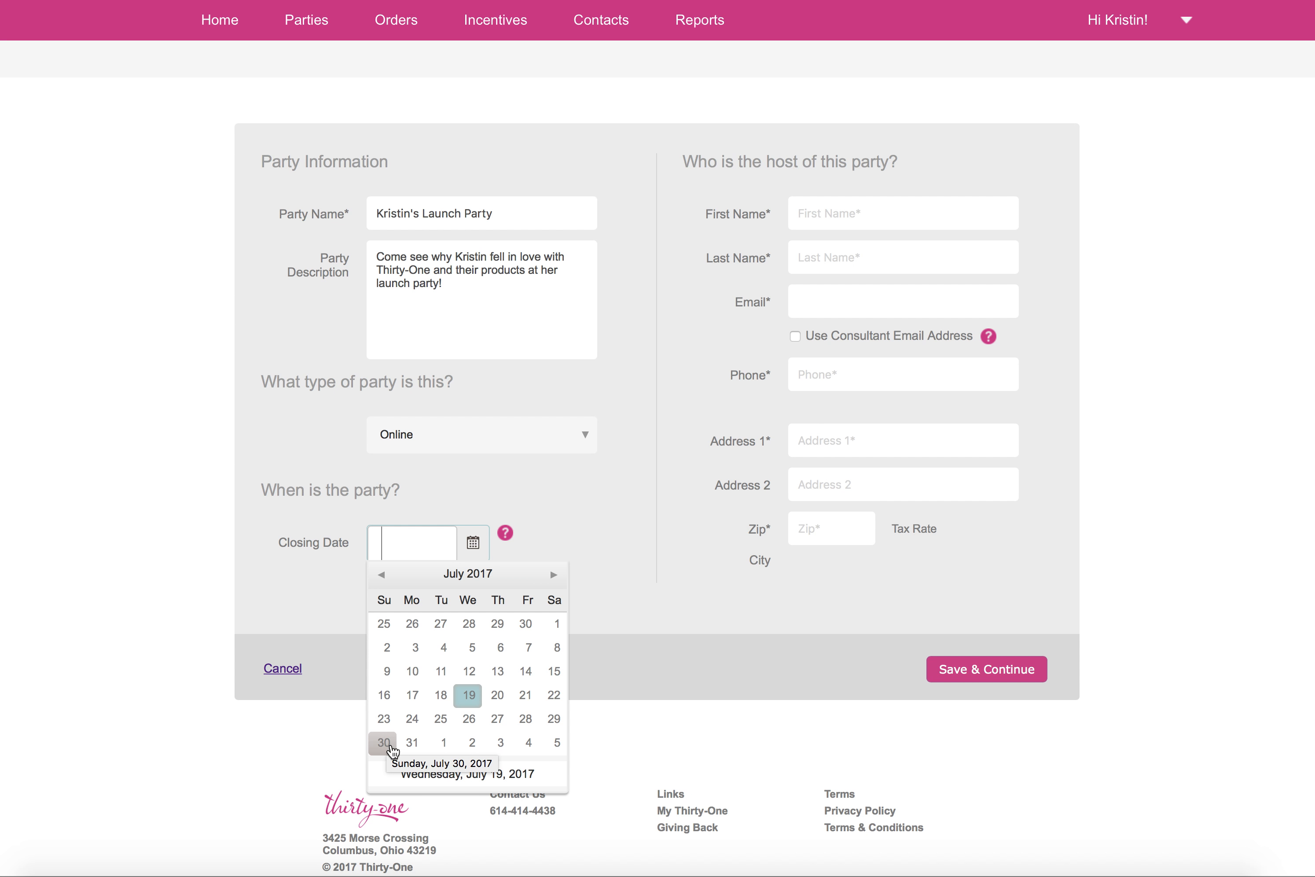
click(384, 742)
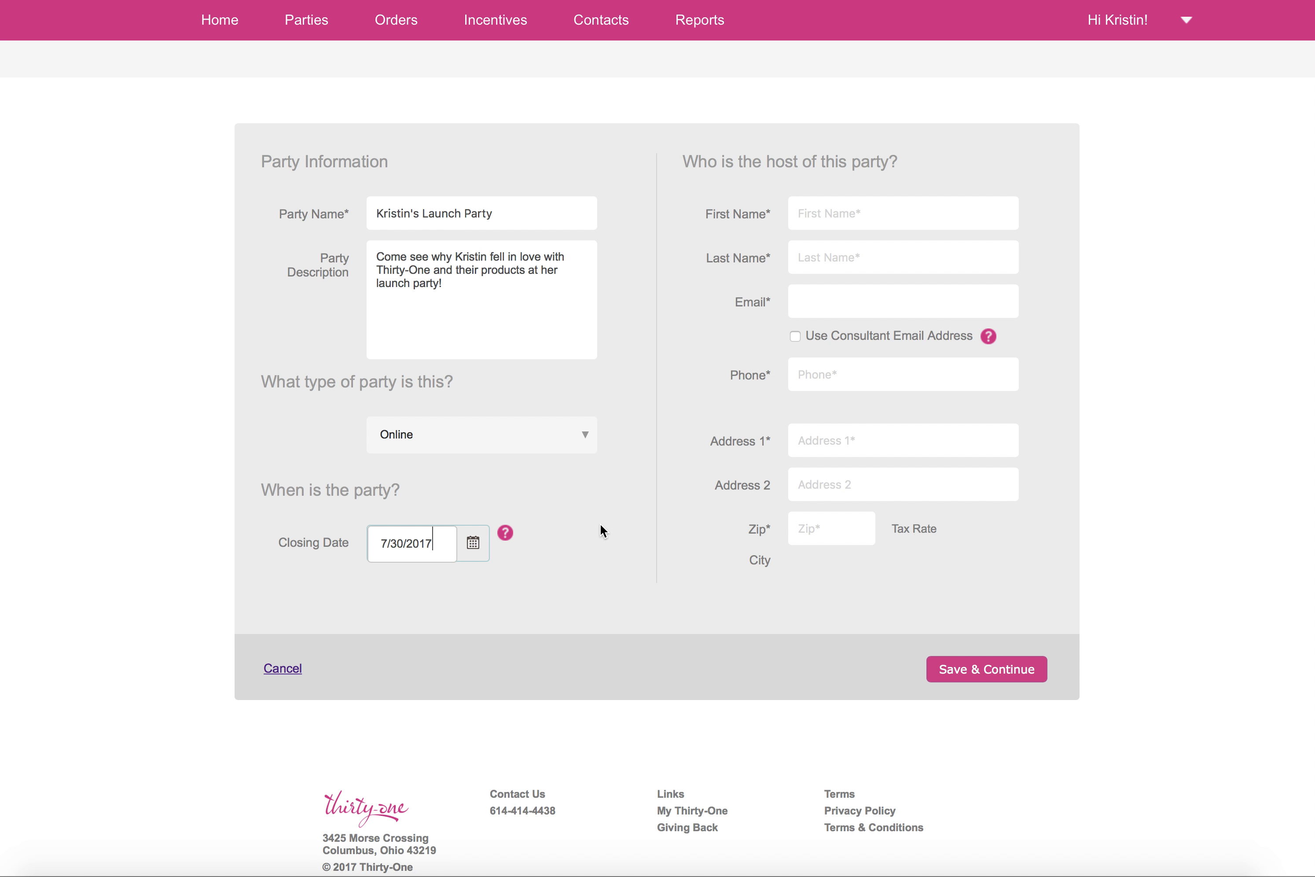
Step: Enter the host's first name, last name and email, and enable Use Consultant Email Address
click(826, 218)
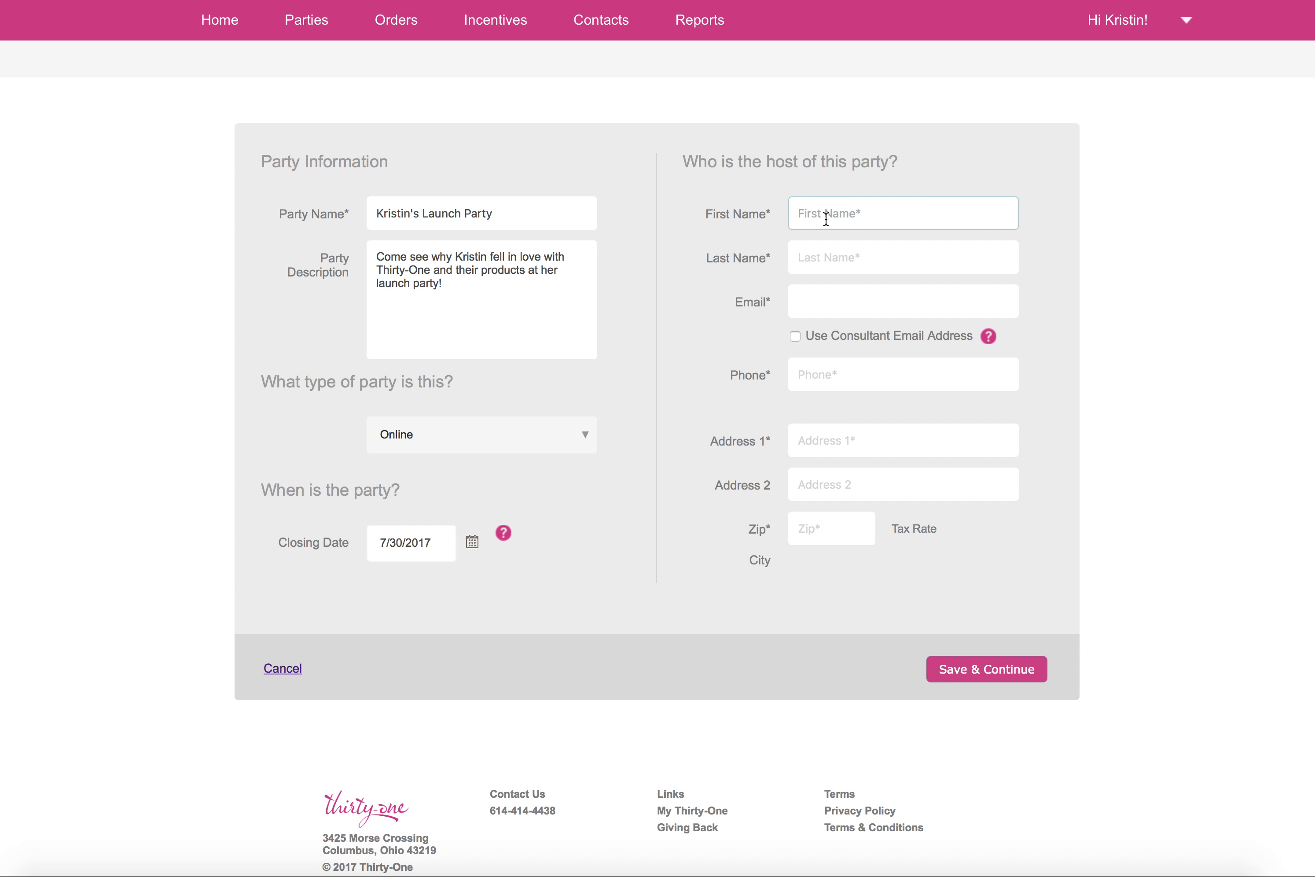
key(Tab)
key(Tab)
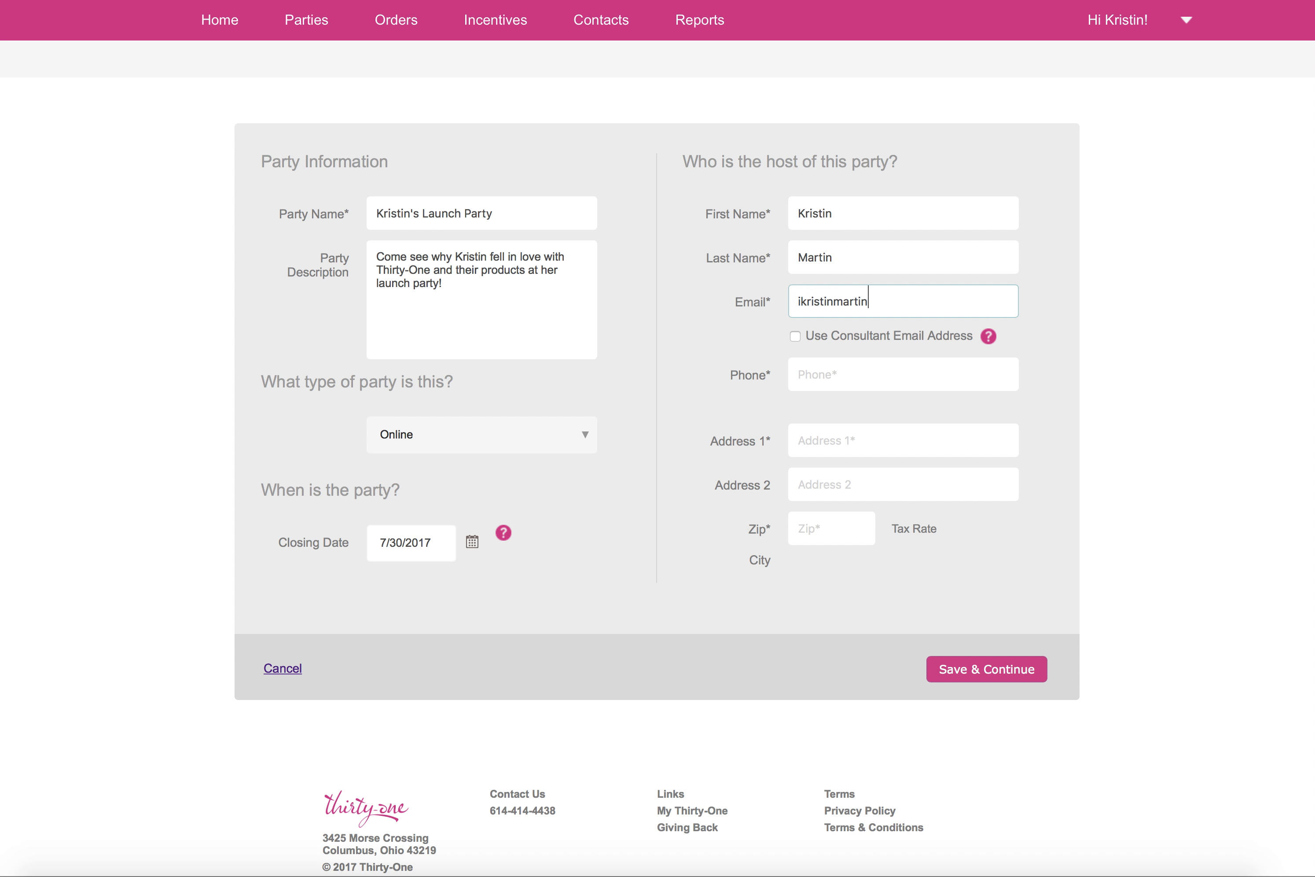
click(795, 335)
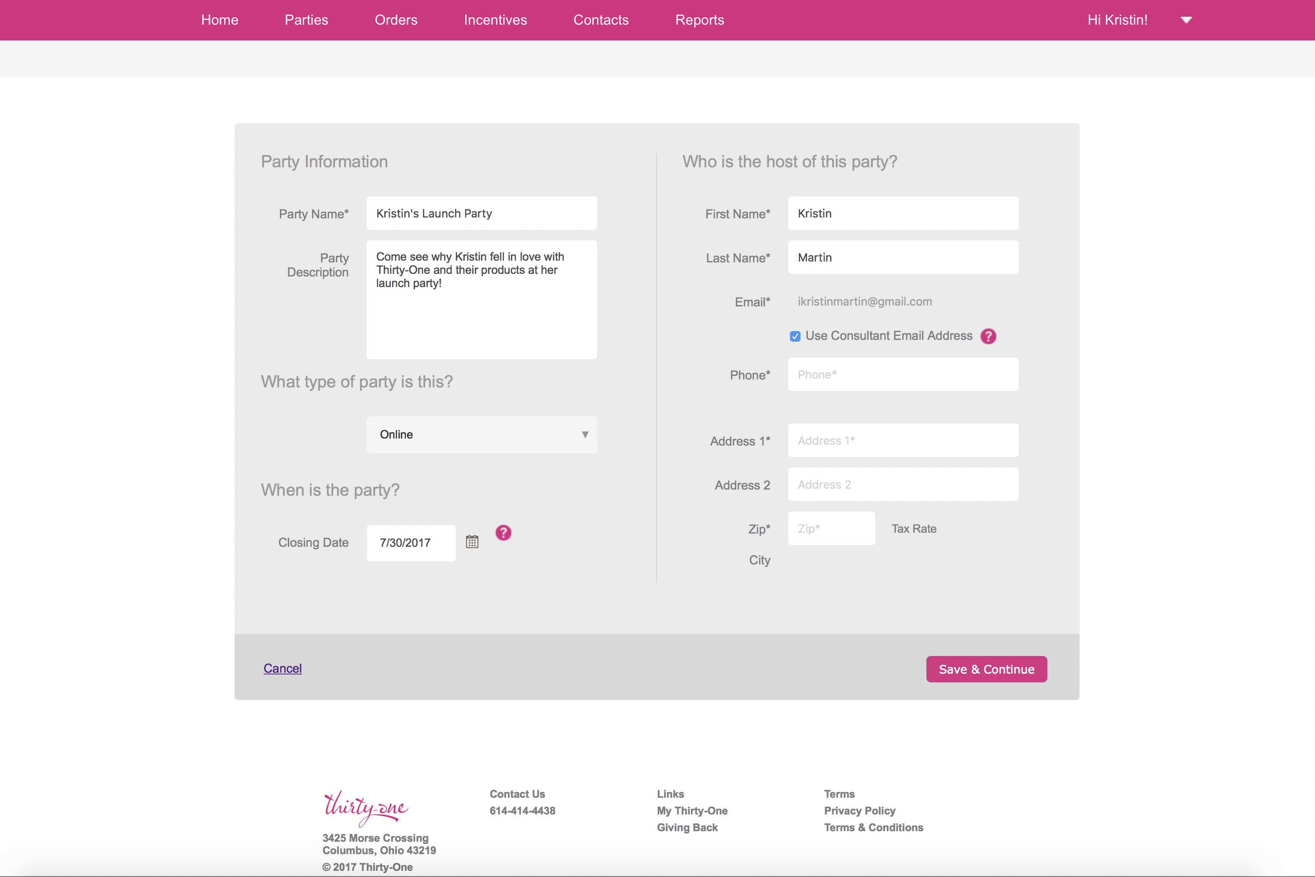
Step: Fill in the host's phone number, street address and zip code, and save the party to continue
click(858, 382)
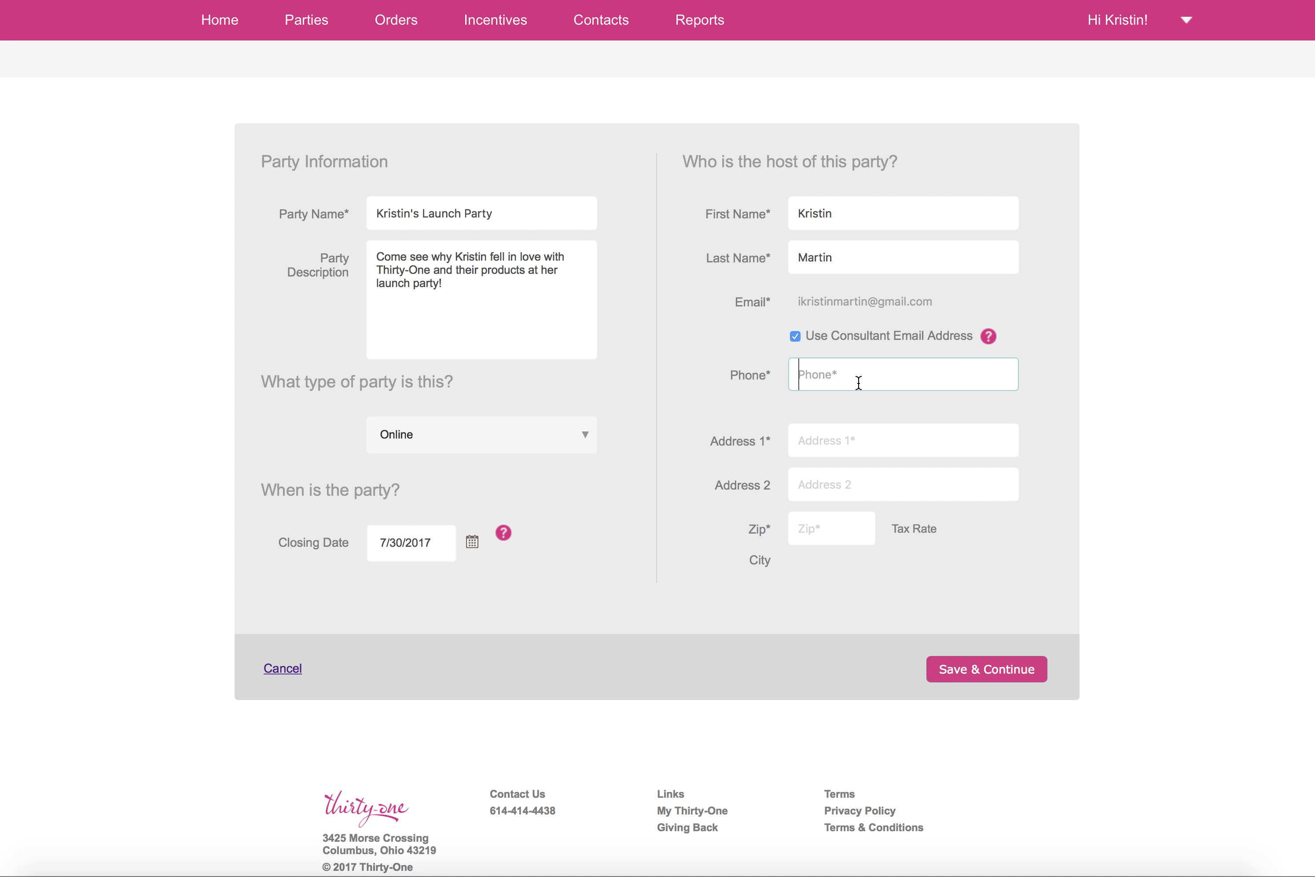
key(Tab)
text(1)
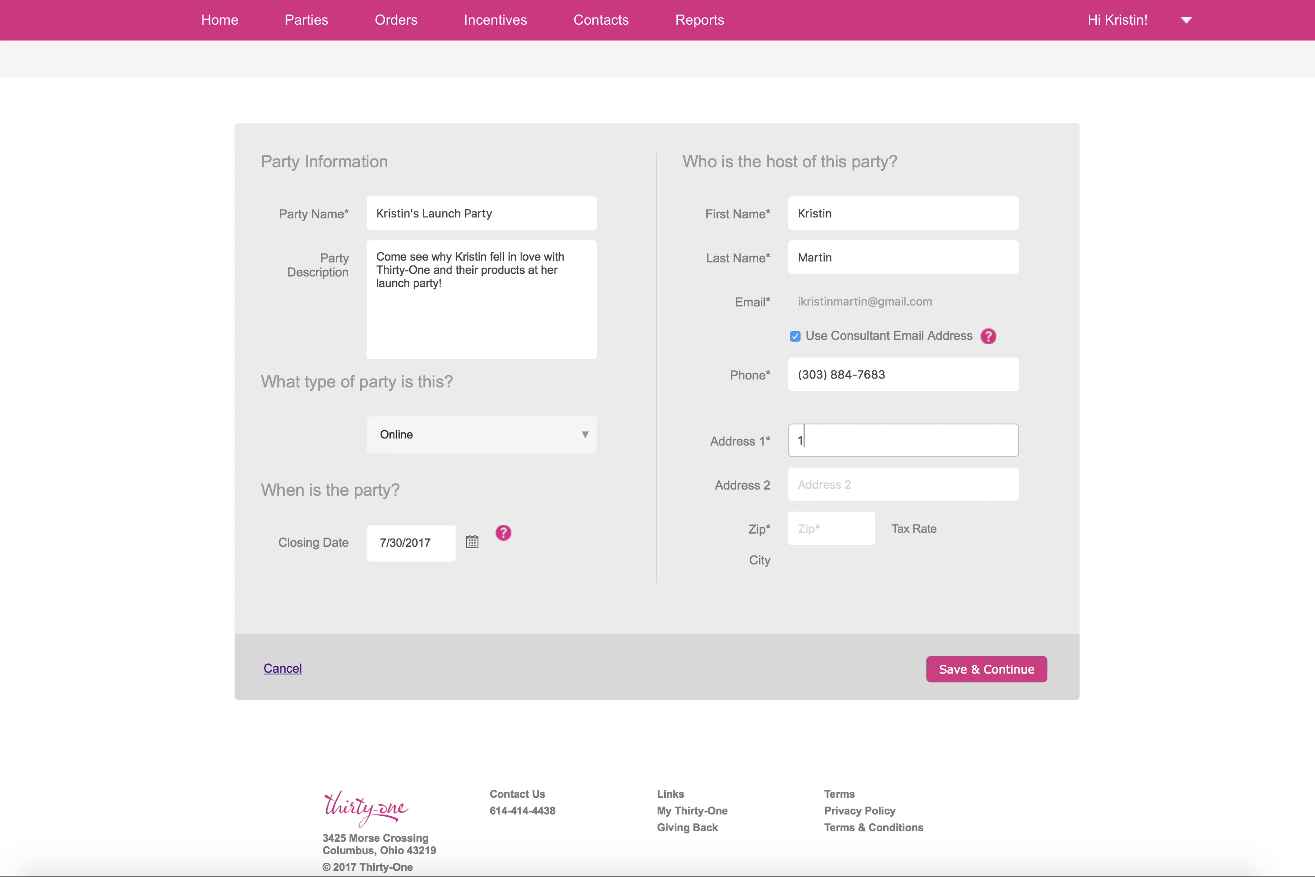
key(Tab)
key(Tab)
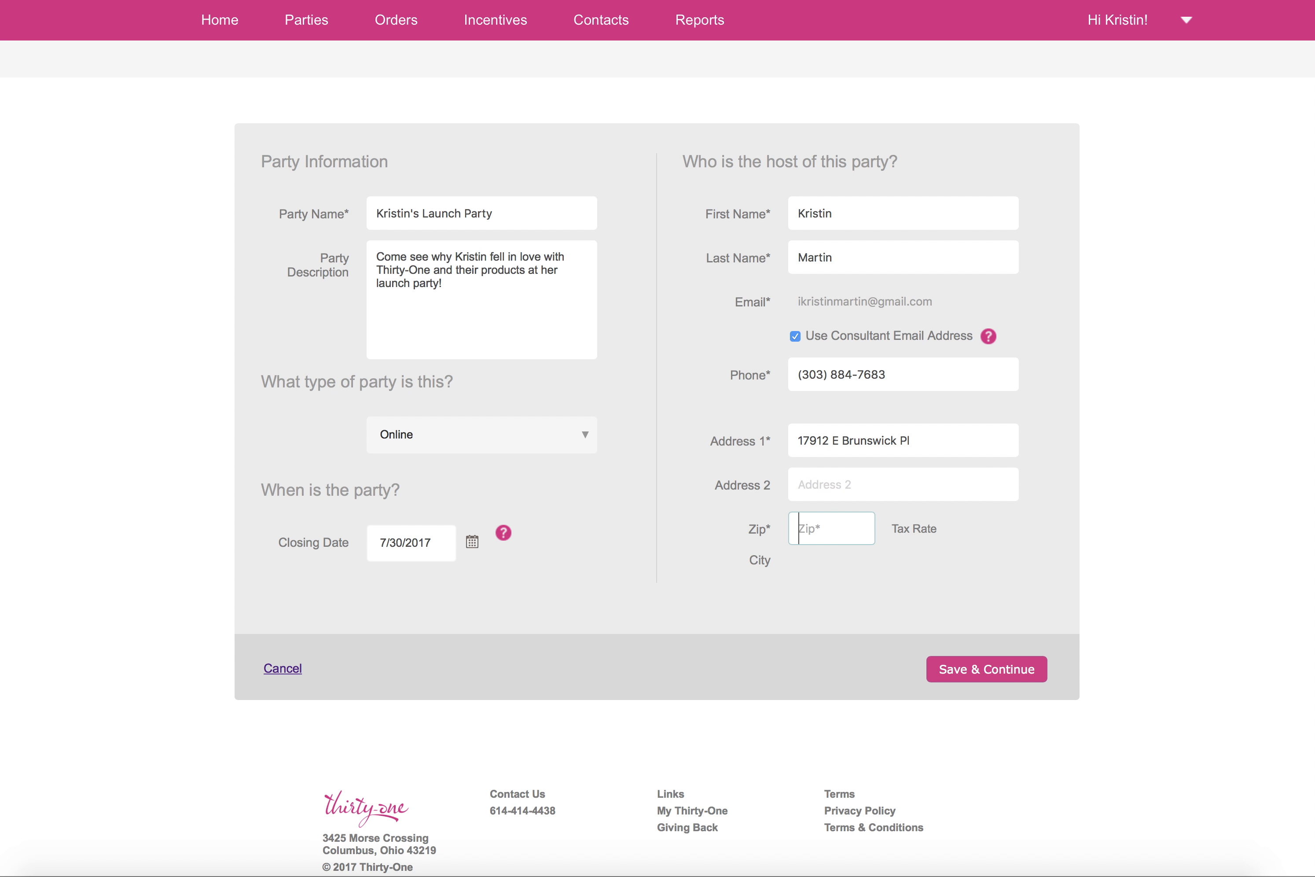
text(80013-4920)
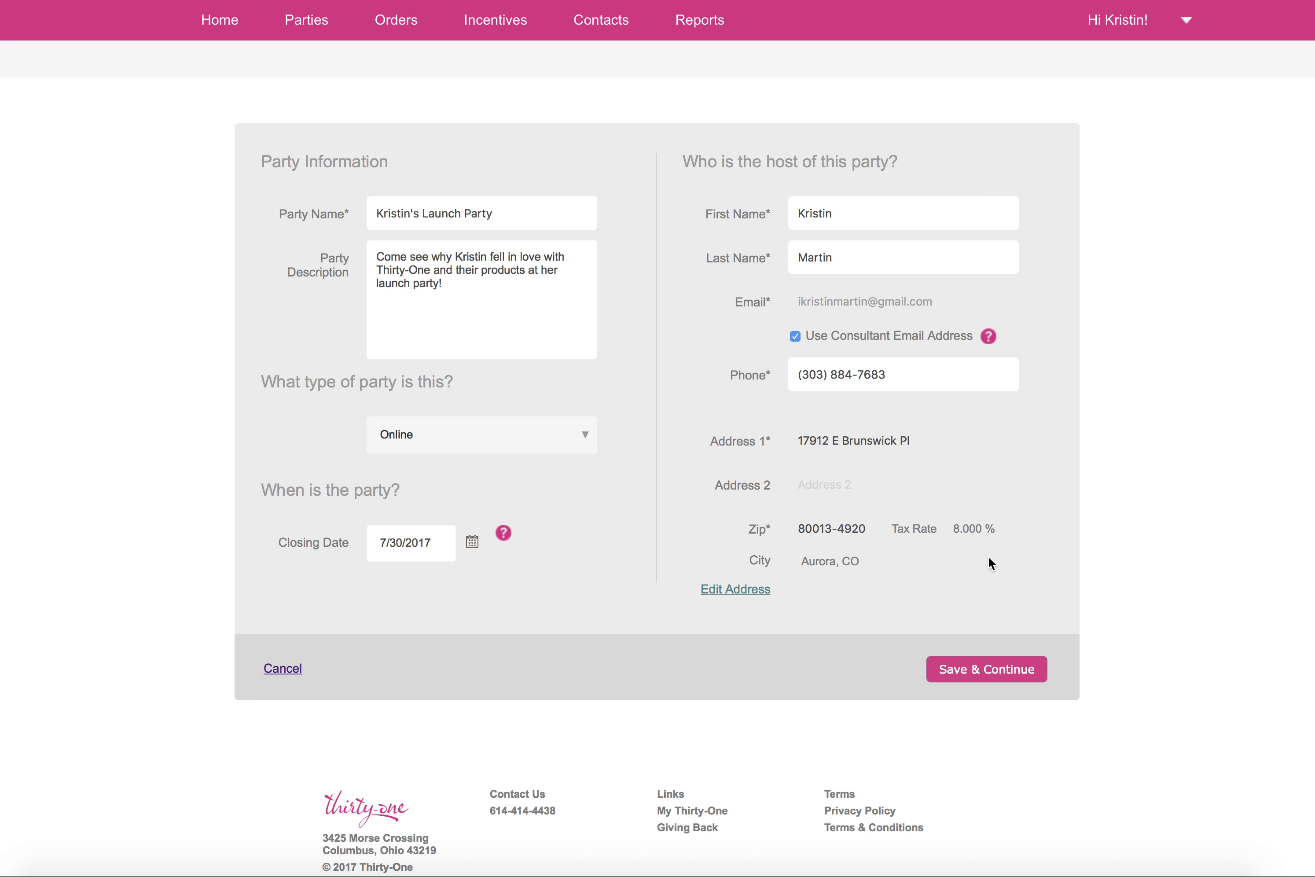
click(968, 674)
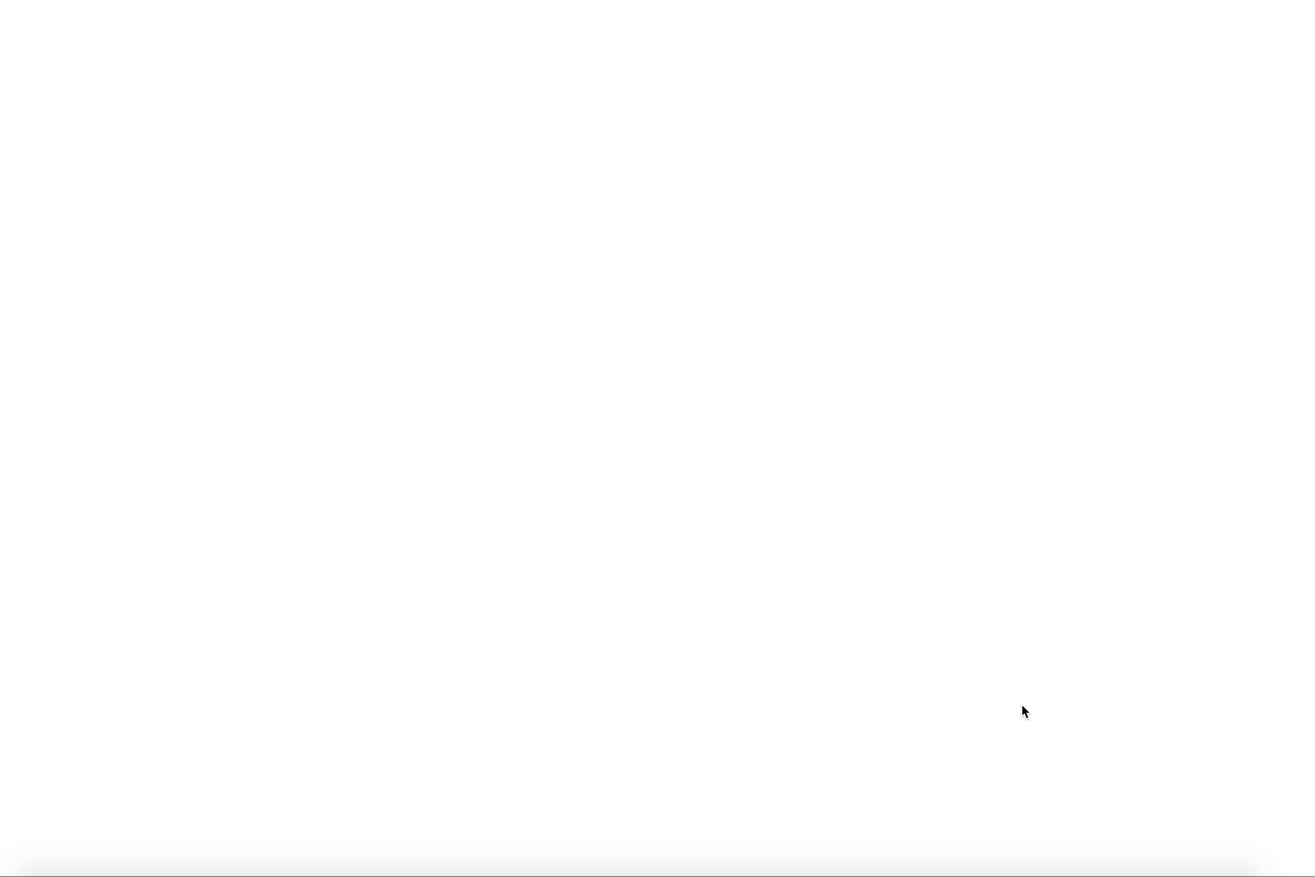
Step: Set the Party Ship to Selection in the party defaults to Consultant
scroll(1159, 547, down, 1)
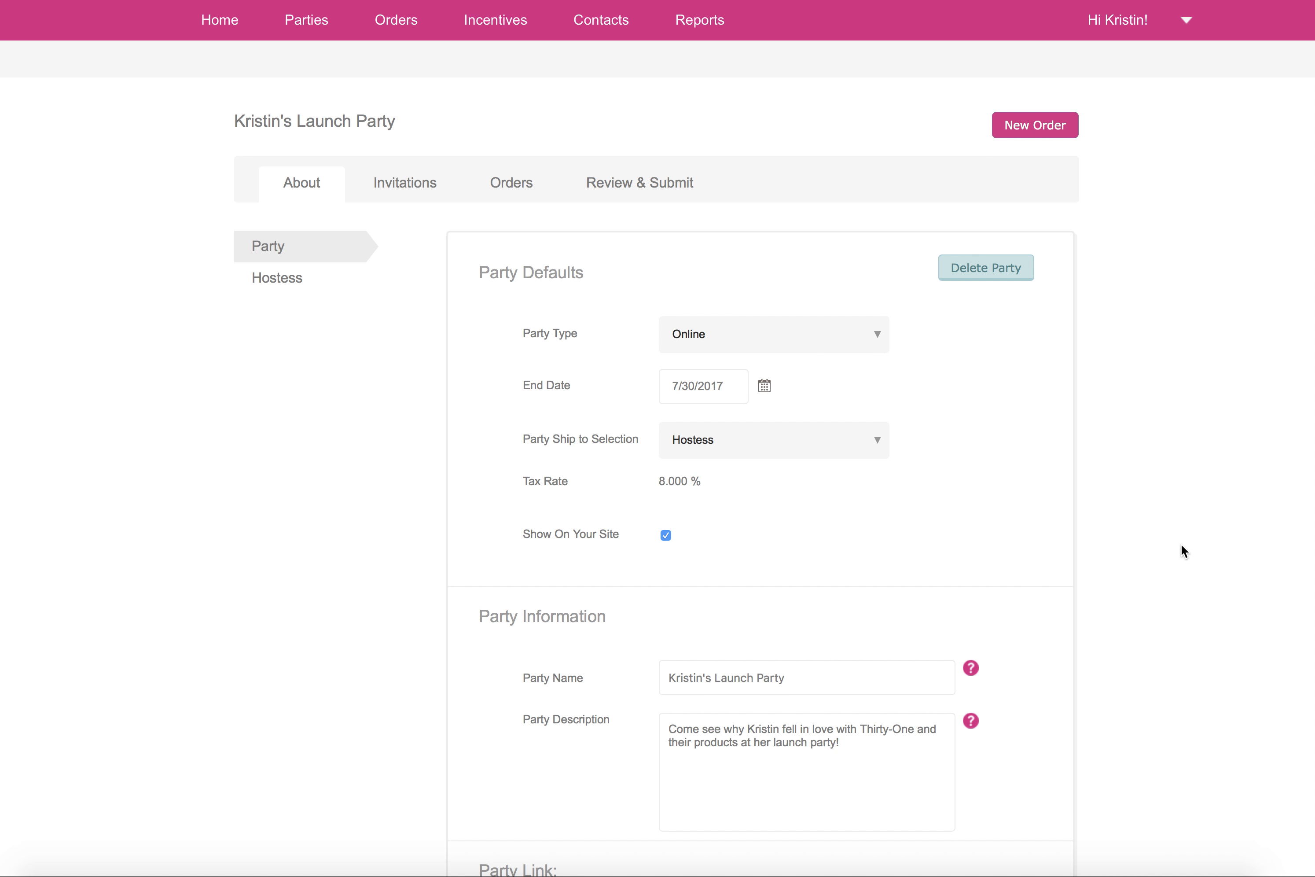
scroll(1183, 548, down, 2)
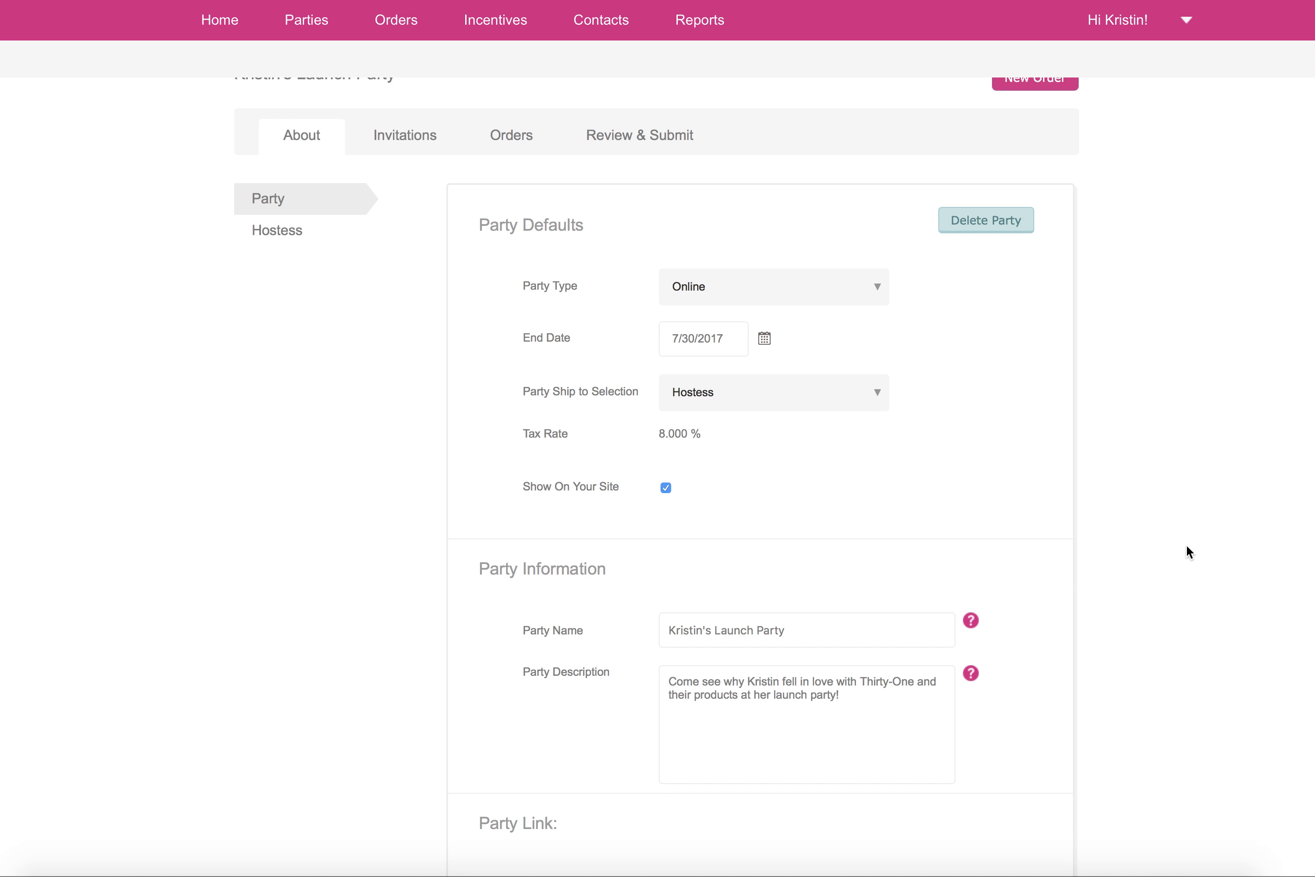
scroll(1194, 551, up, 1)
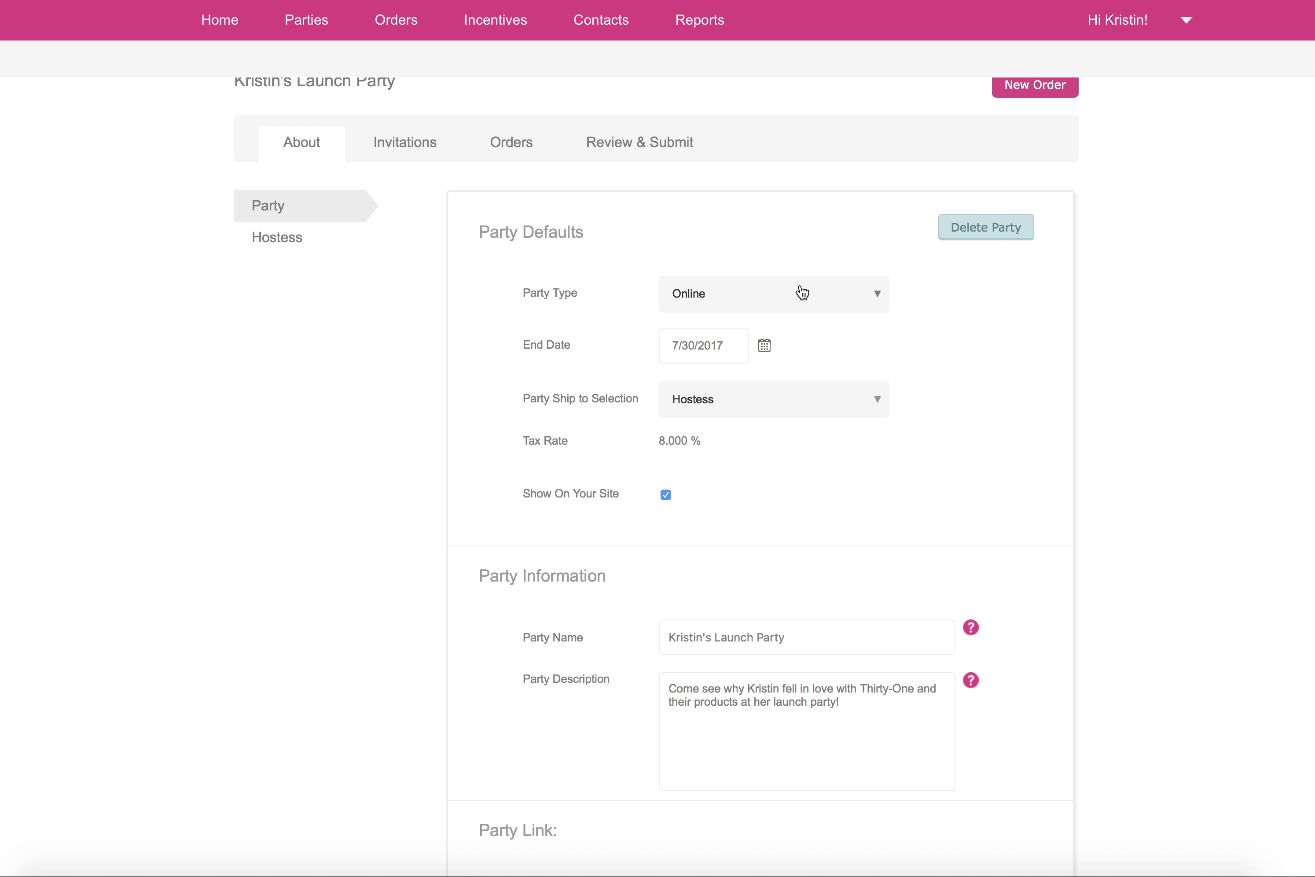
click(701, 409)
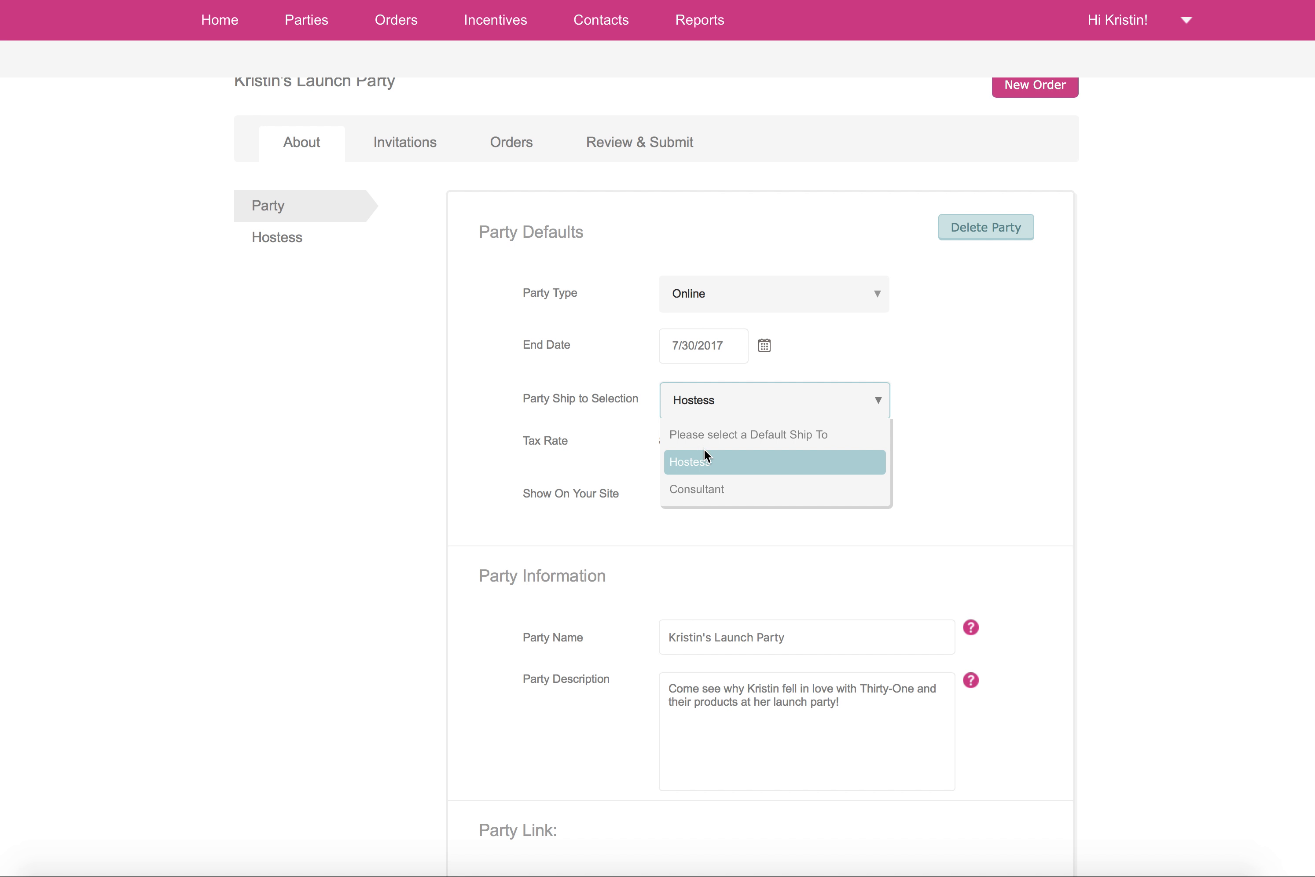
click(698, 488)
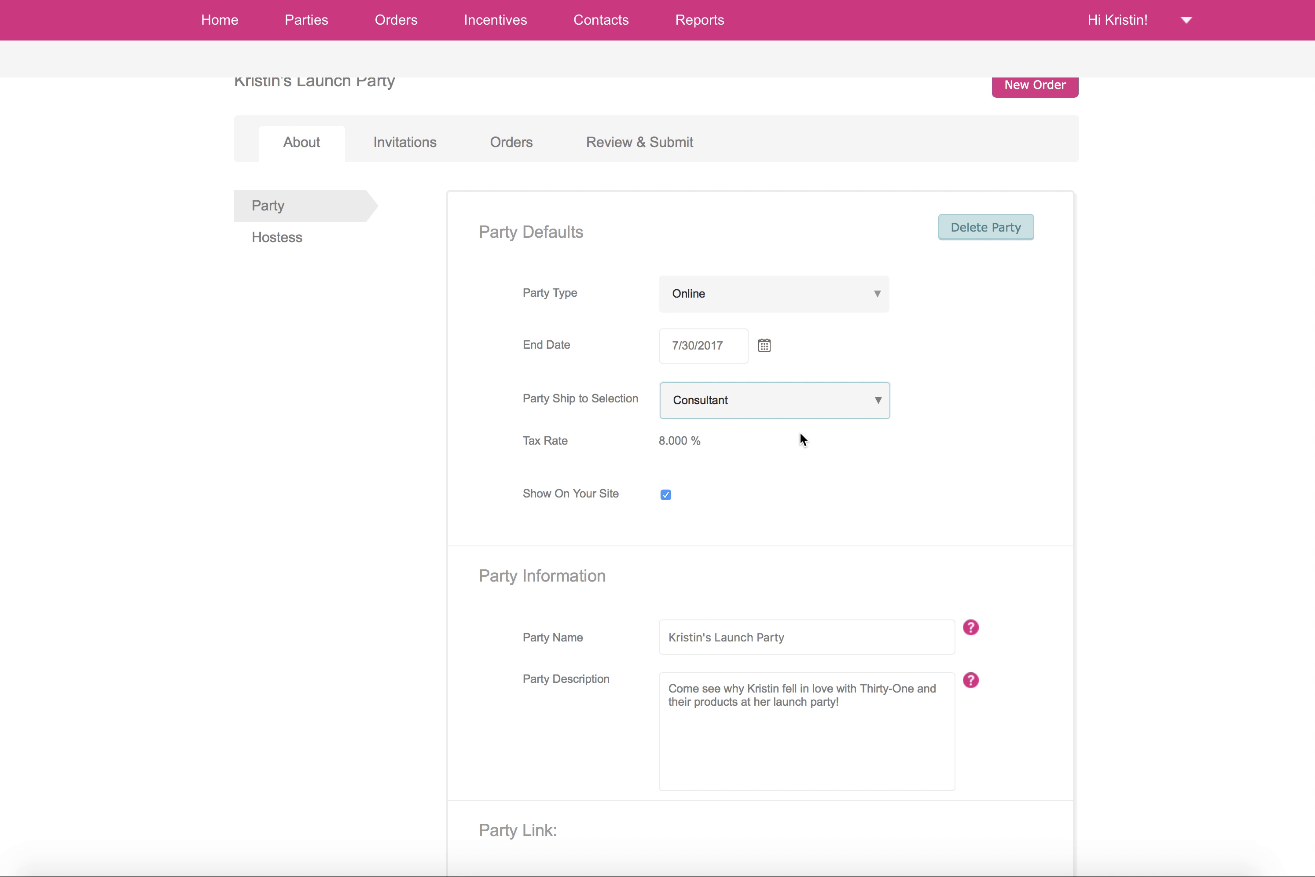
scroll(962, 430, up, 1)
scroll(968, 429, up, 1)
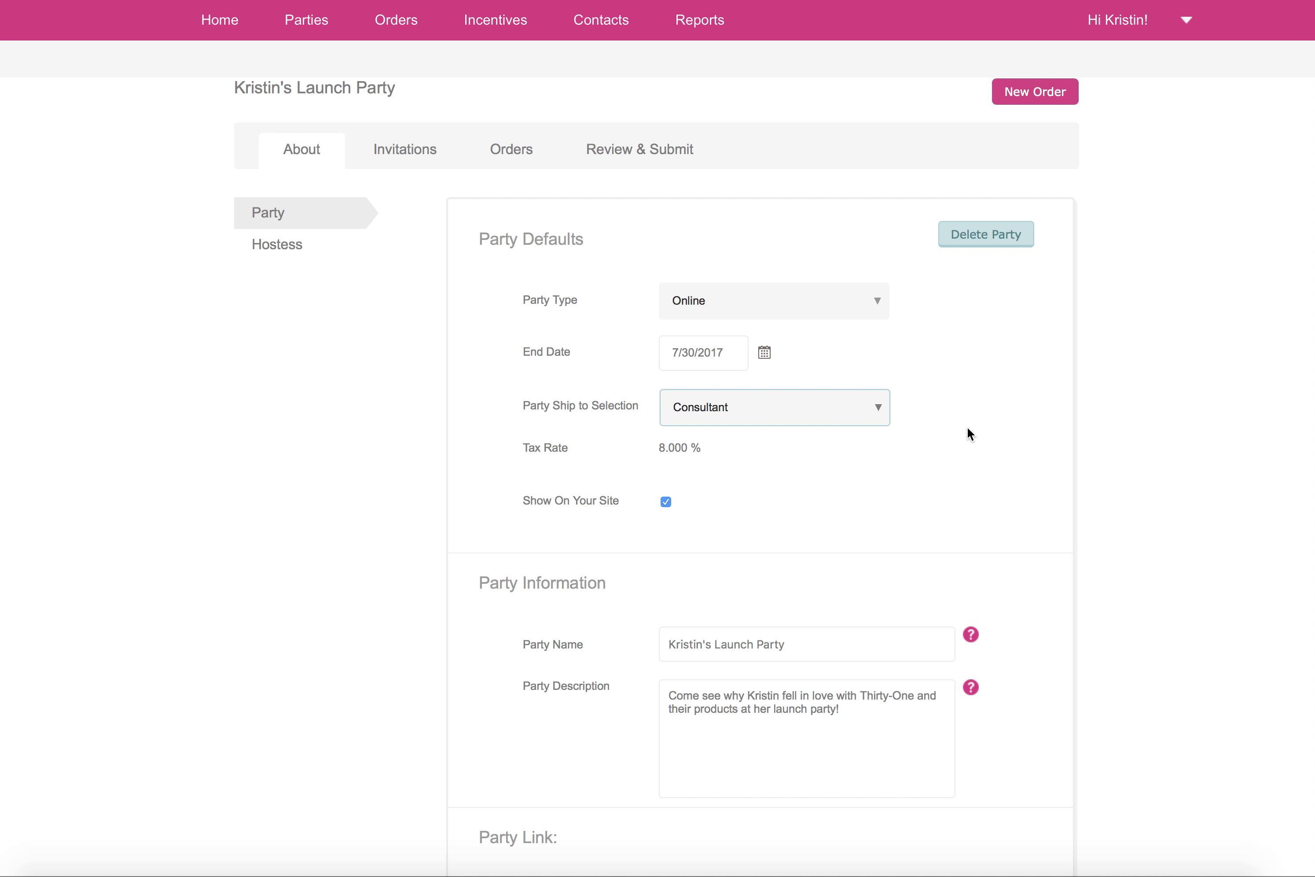
click(790, 428)
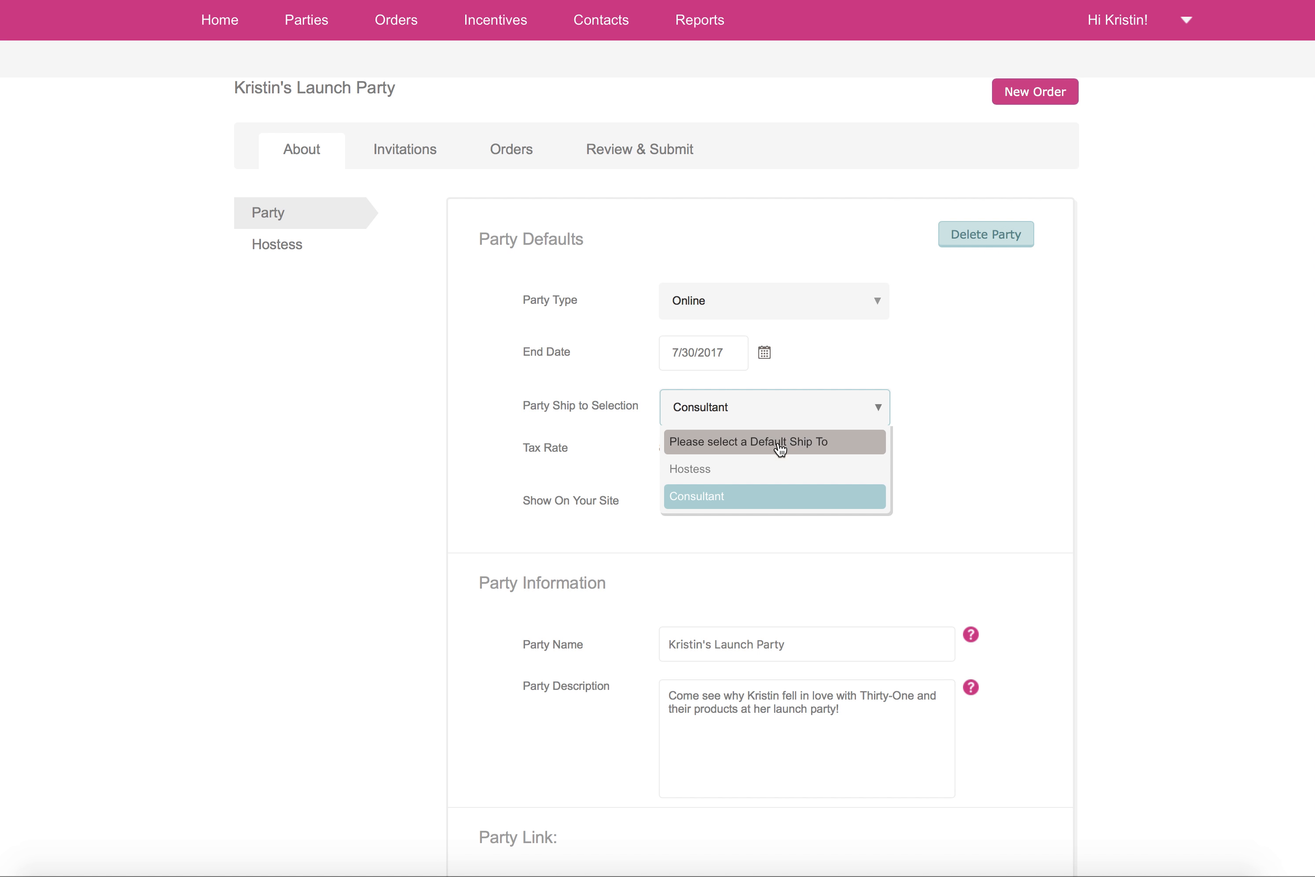
click(775, 495)
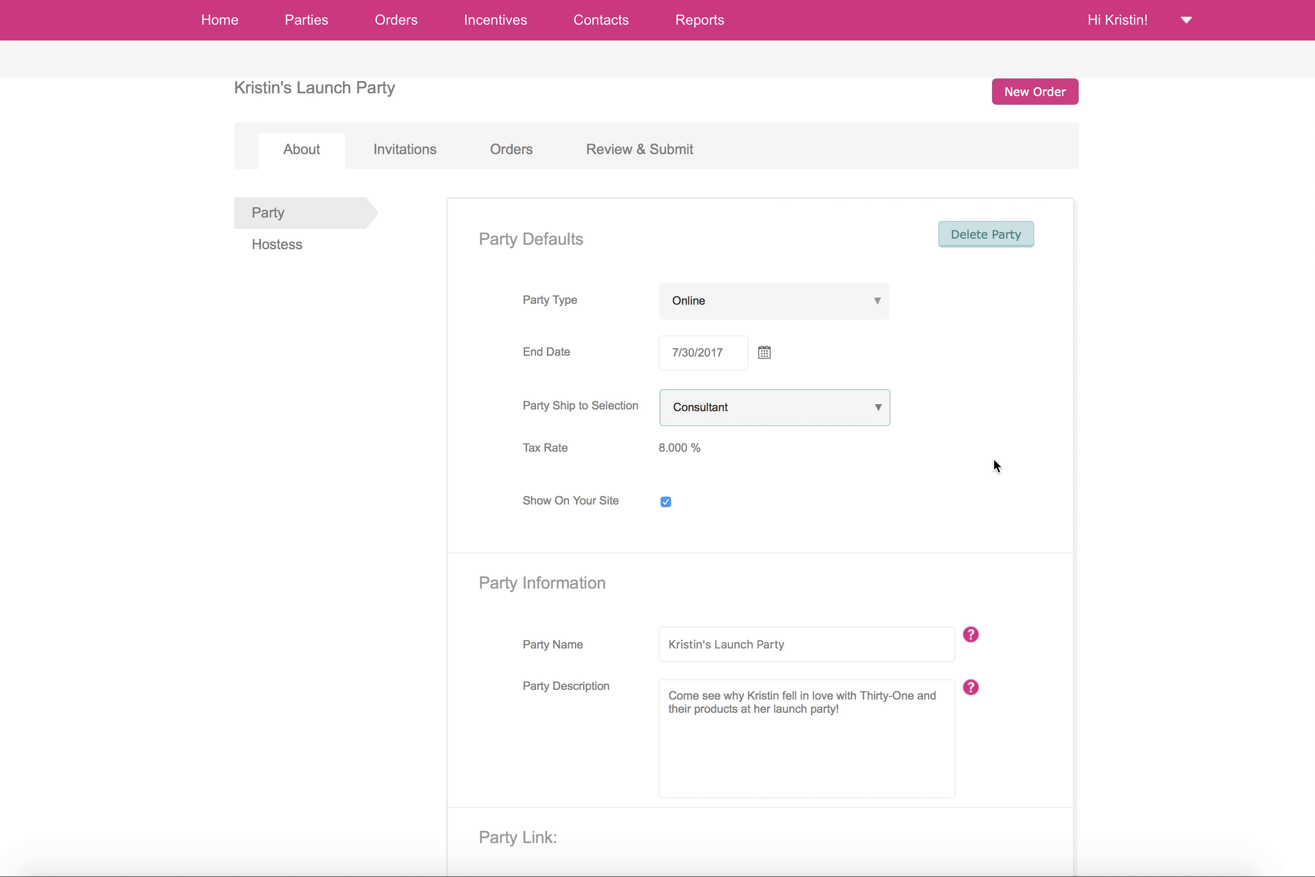
Step: Examine the party information and the options available for the party link
scroll(994, 459, down, 2)
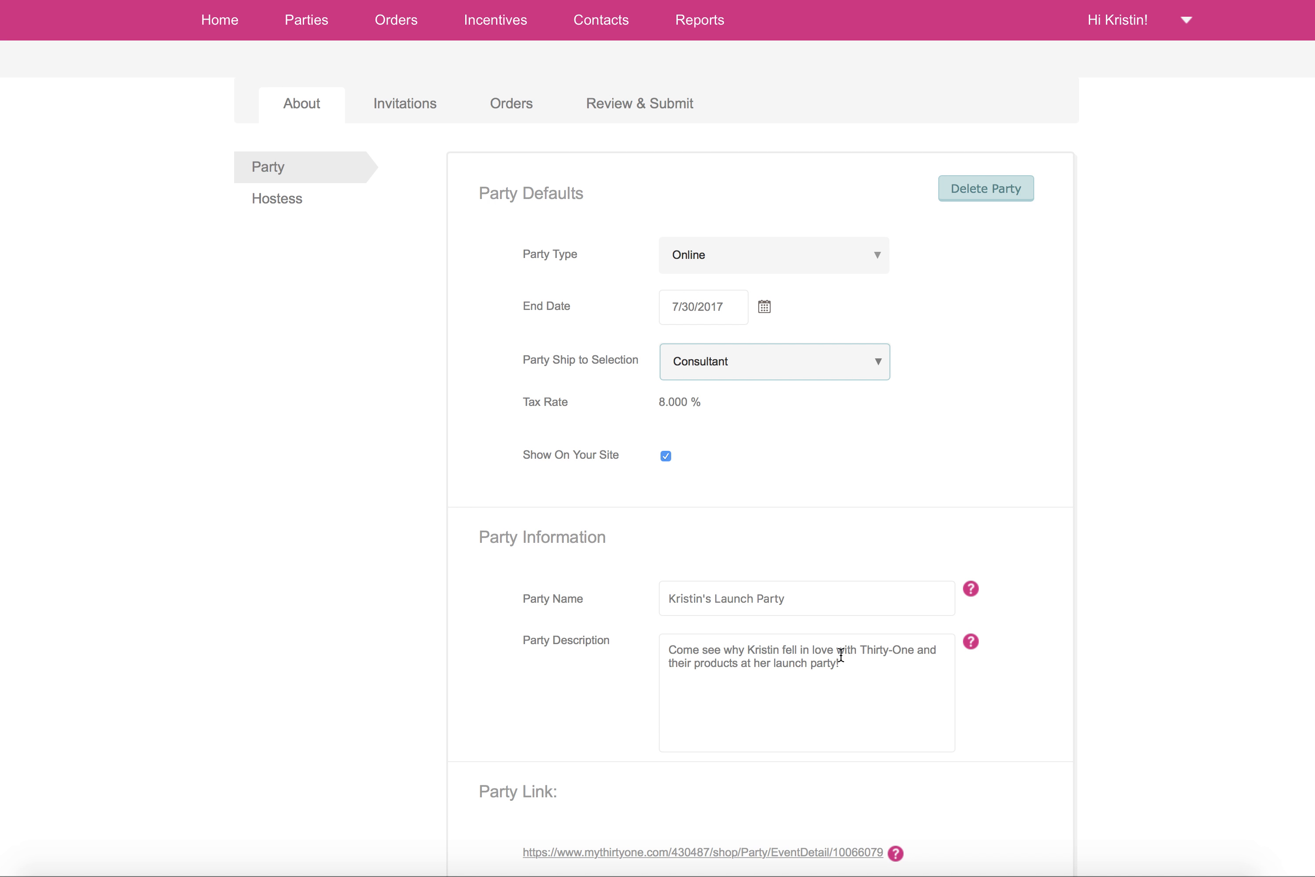
scroll(865, 689, down, 1)
scroll(882, 706, down, 3)
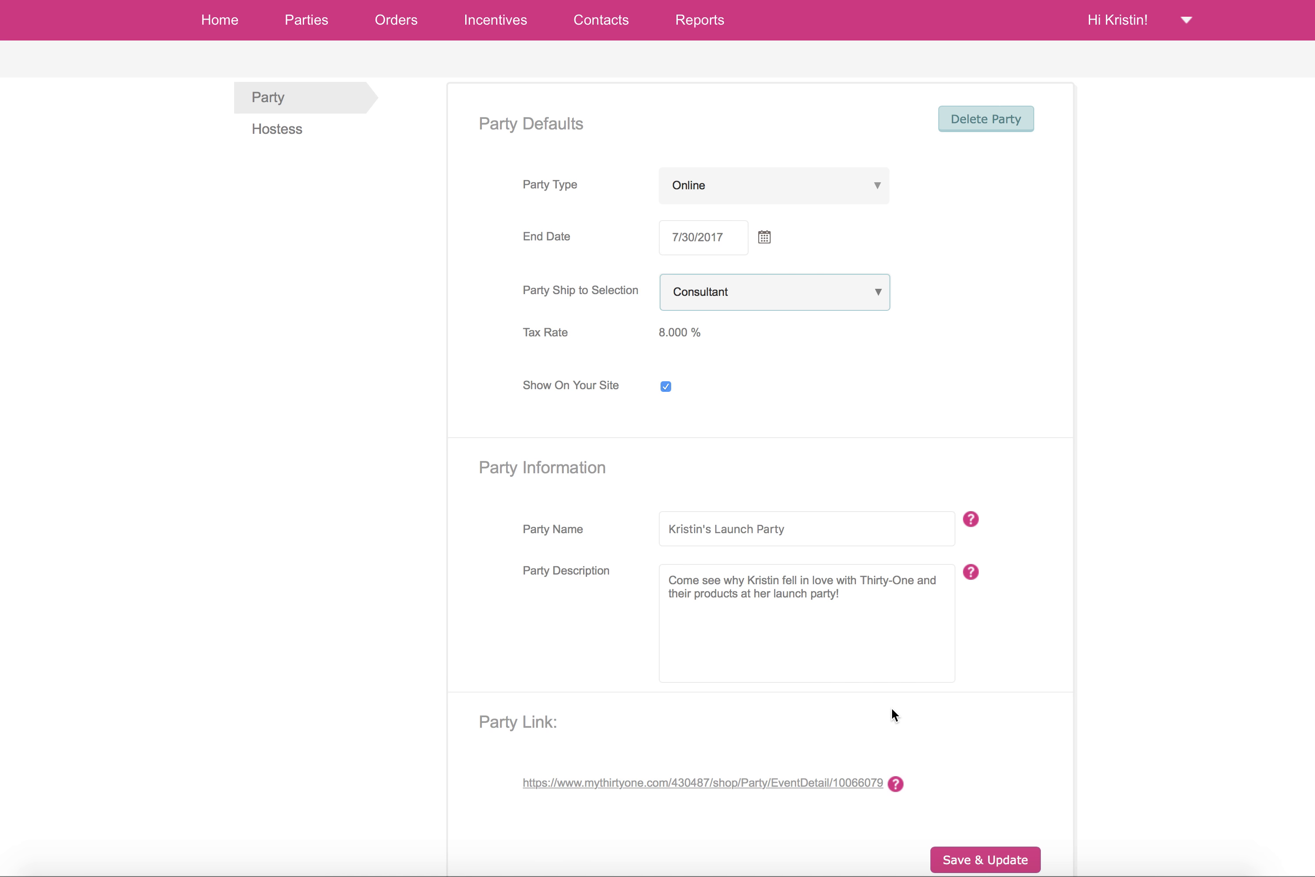
scroll(919, 672, down, 8)
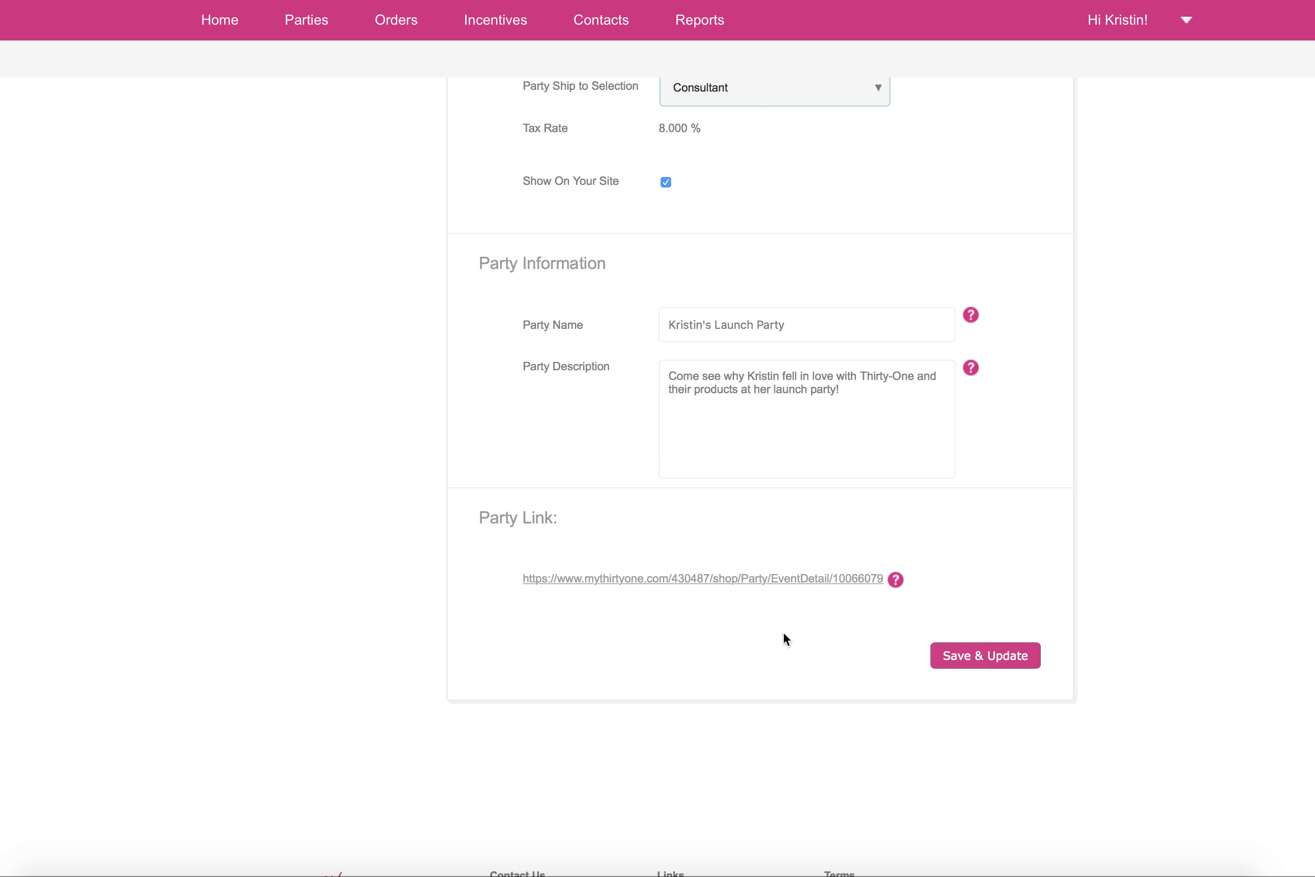
right_click(617, 579)
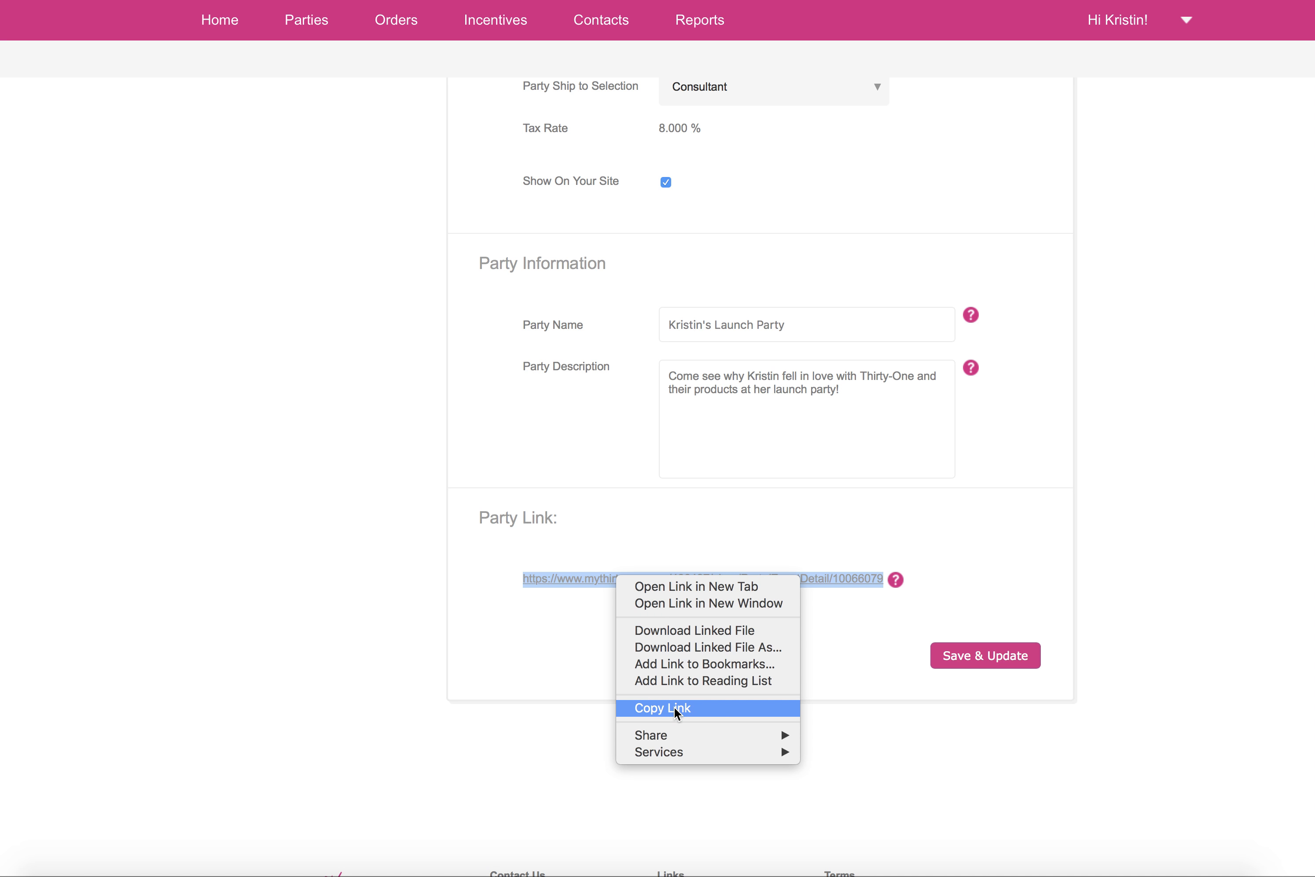
click(868, 631)
scroll(905, 526, up, 1)
scroll(907, 529, up, 6)
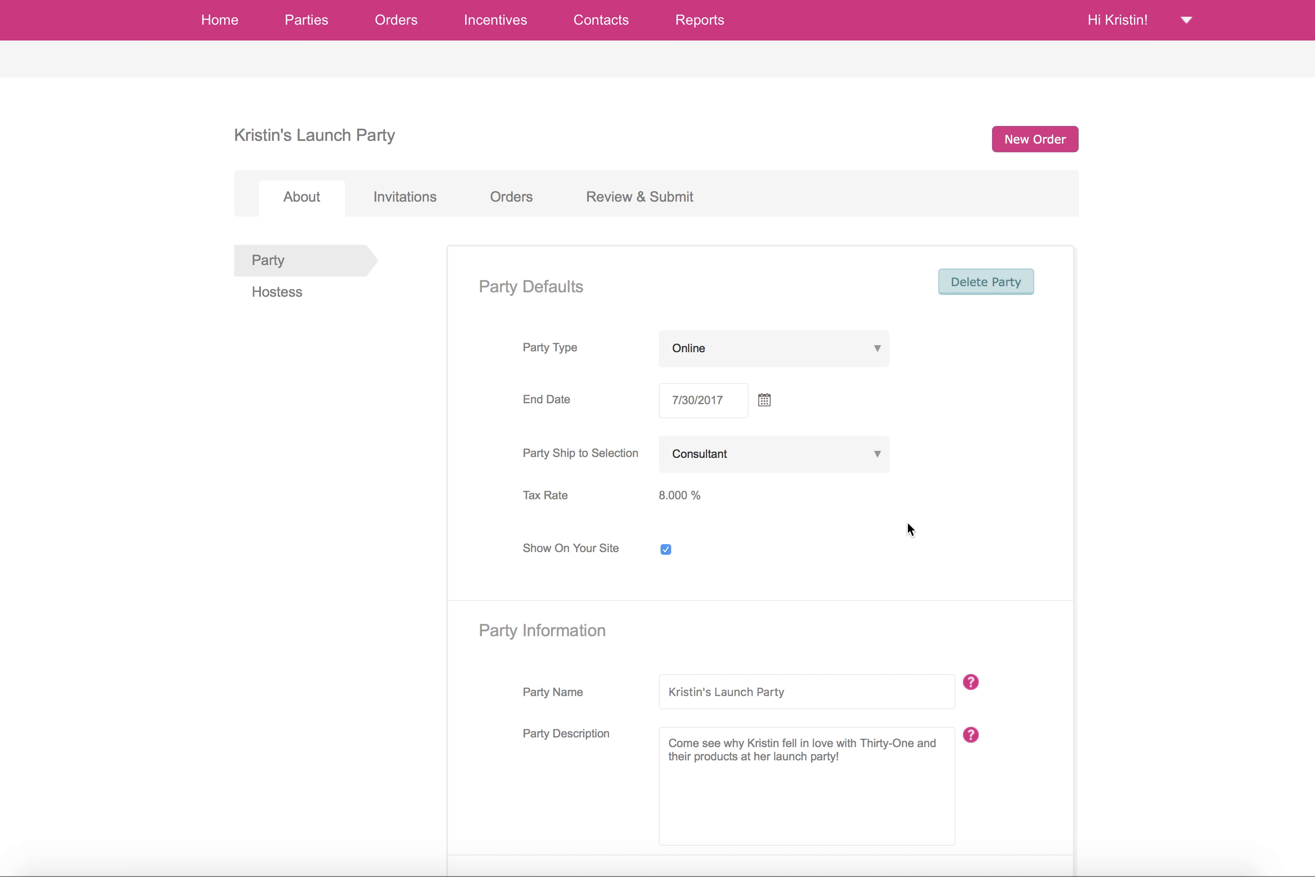
Step: Open the hostess details, leaving the party page without saving, and turn off showing the hostess address to customers
click(267, 298)
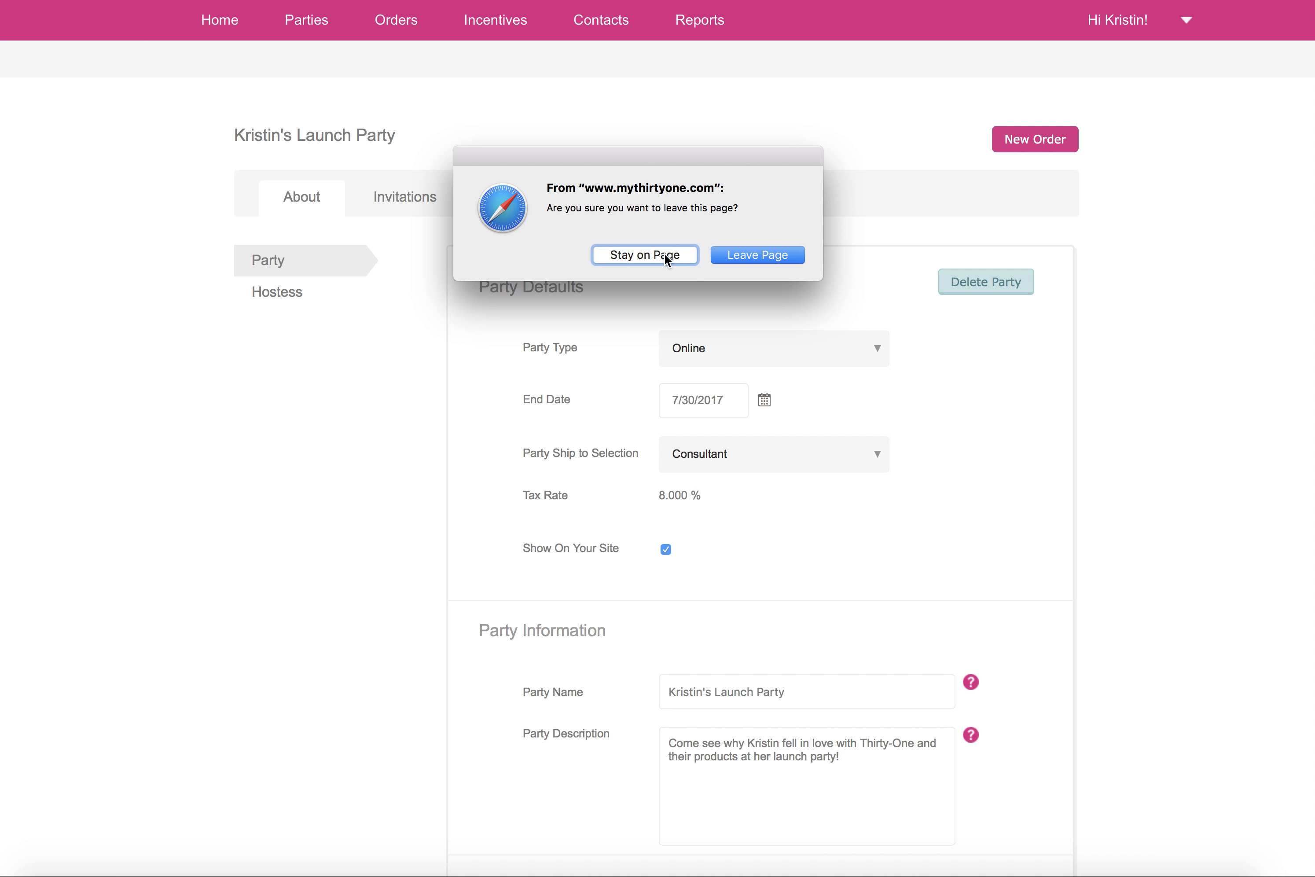
click(723, 254)
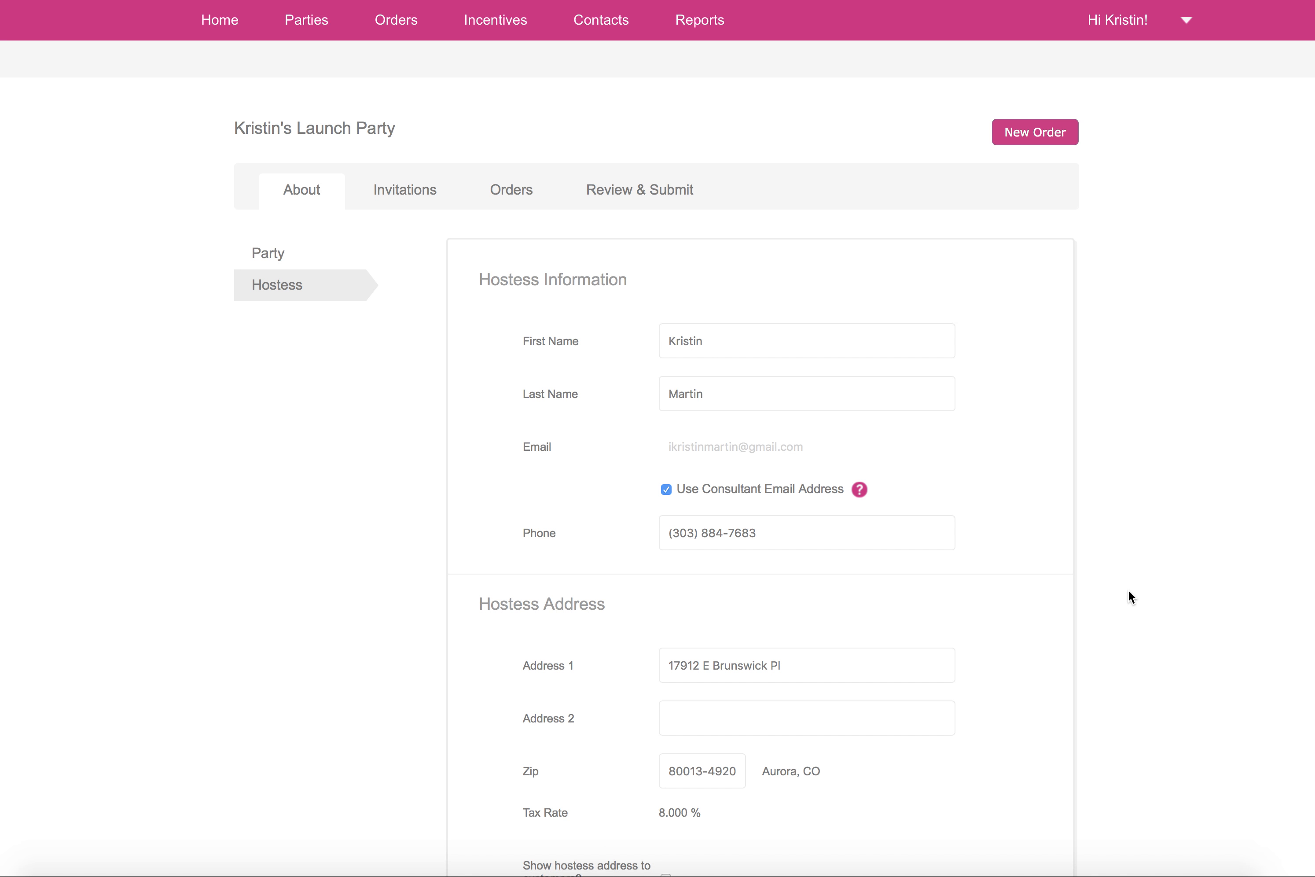
scroll(1131, 596, down, 2)
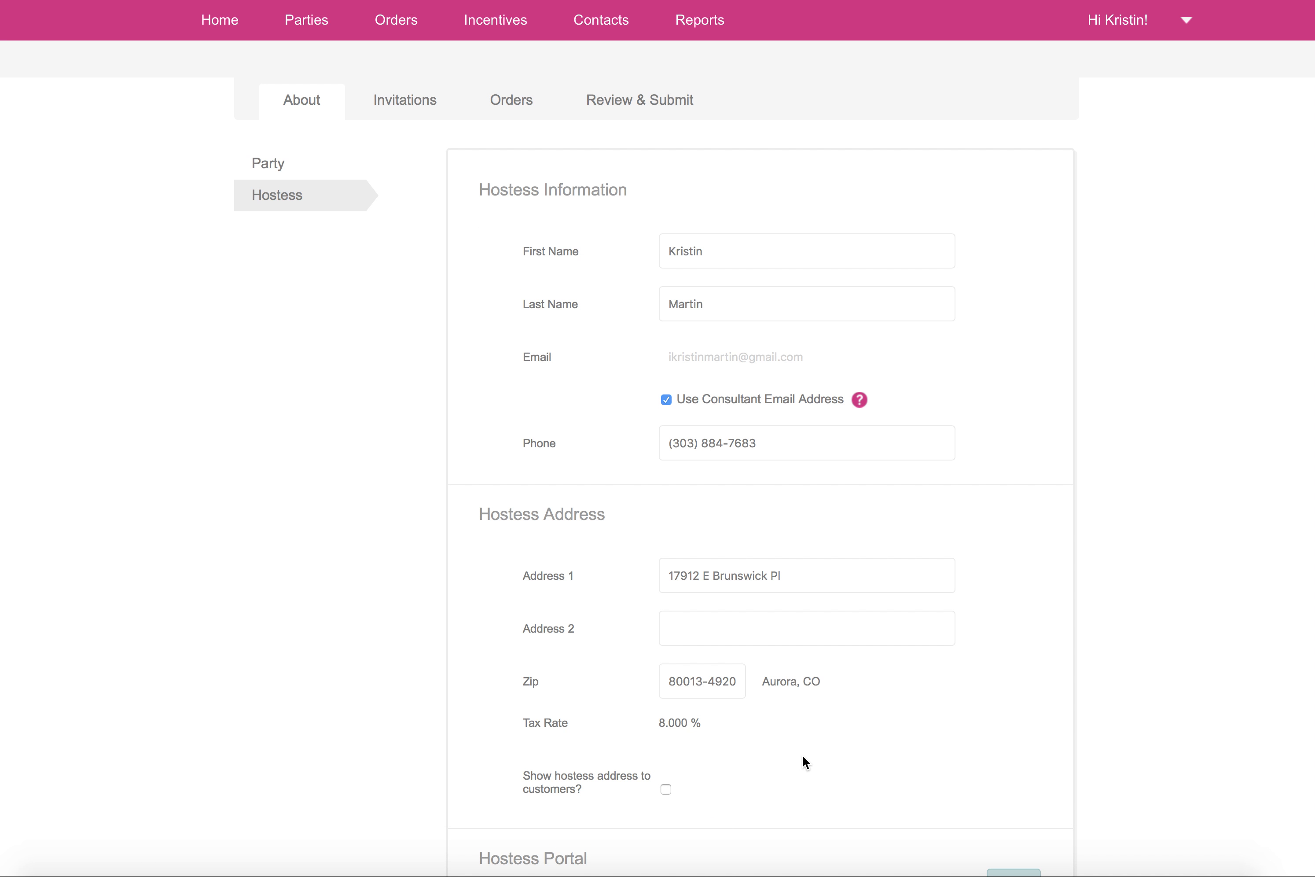
scroll(815, 762, down, 3)
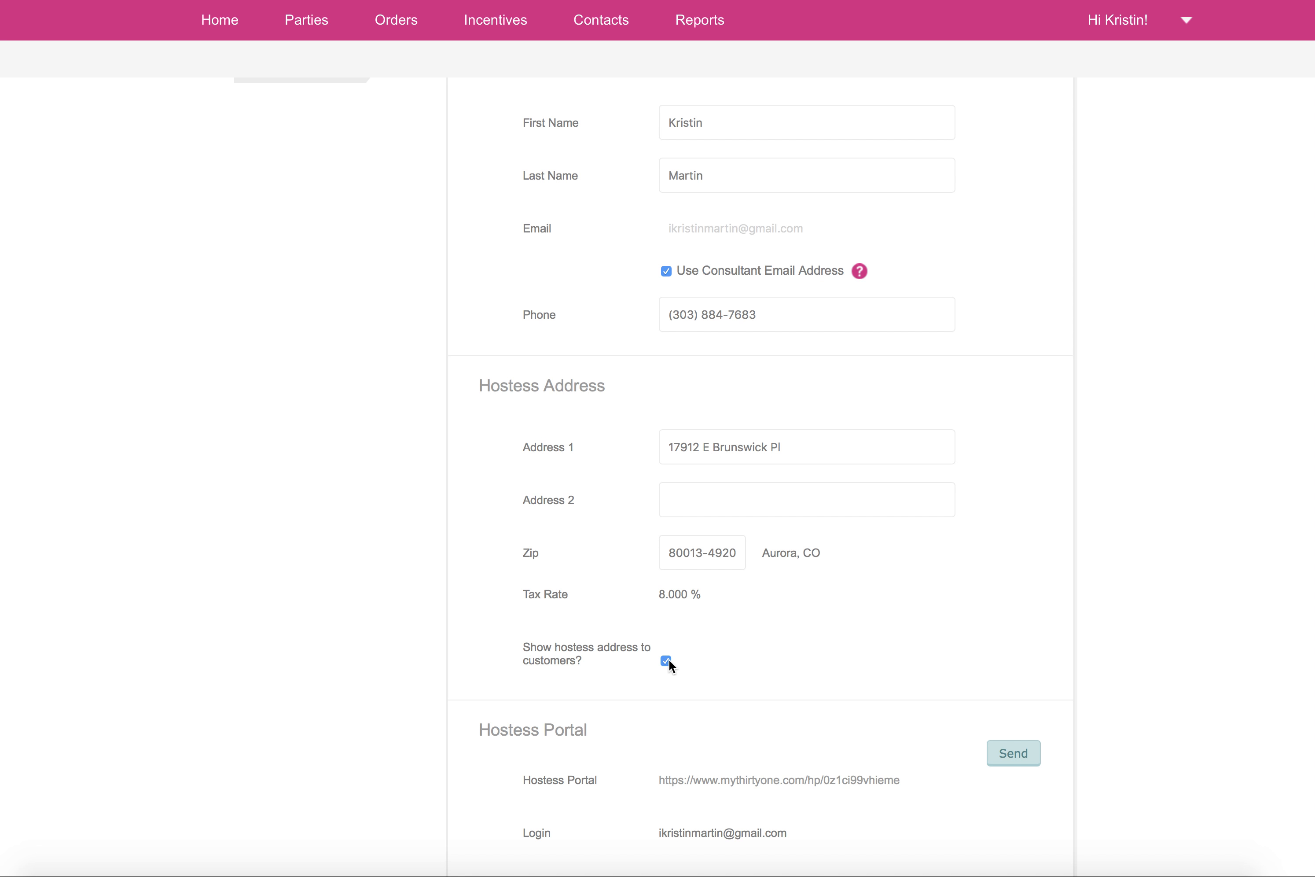
click(666, 660)
Step: Examine the Hostess Portal section with its portal link, login and password
scroll(1147, 471, down, 5)
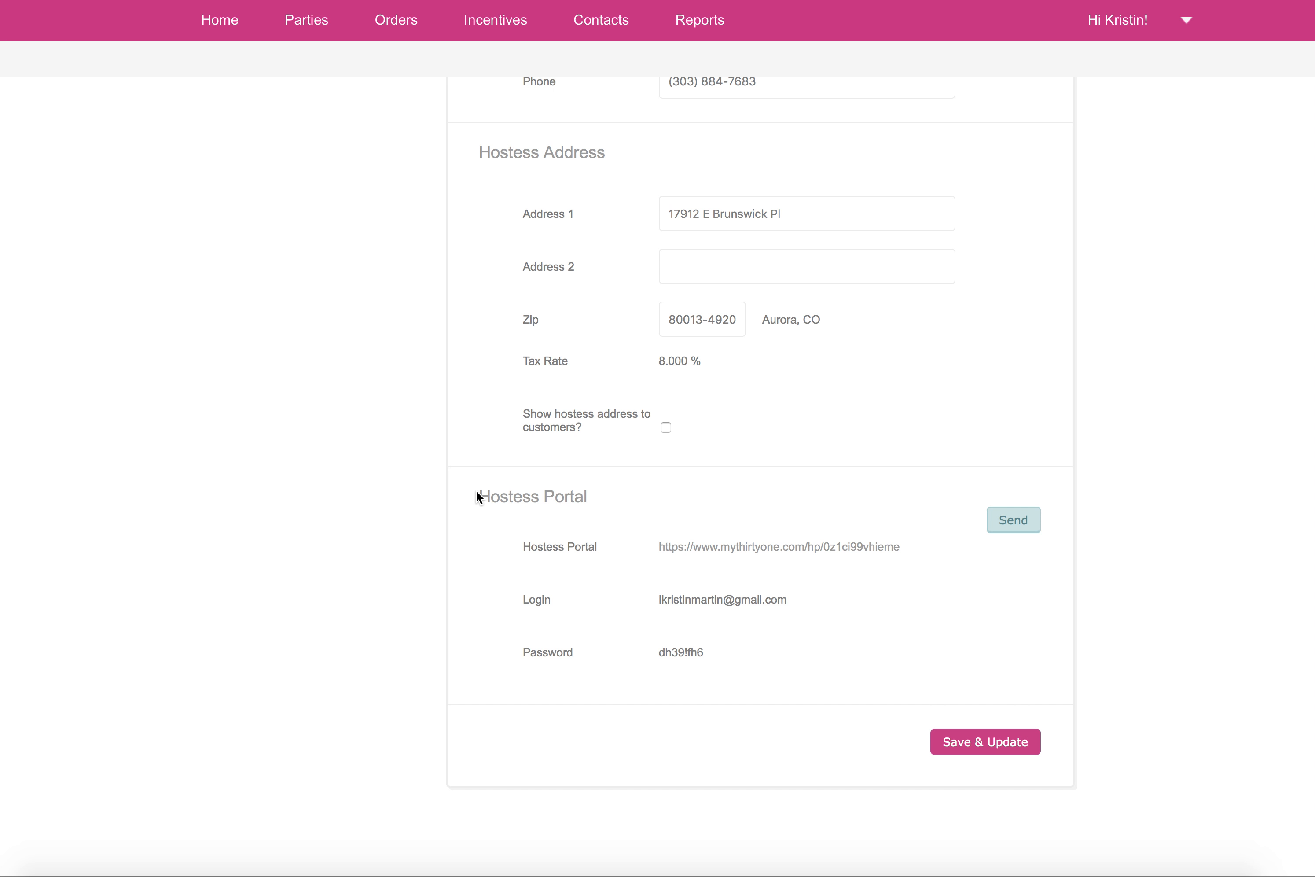
scroll(476, 490, up, 1)
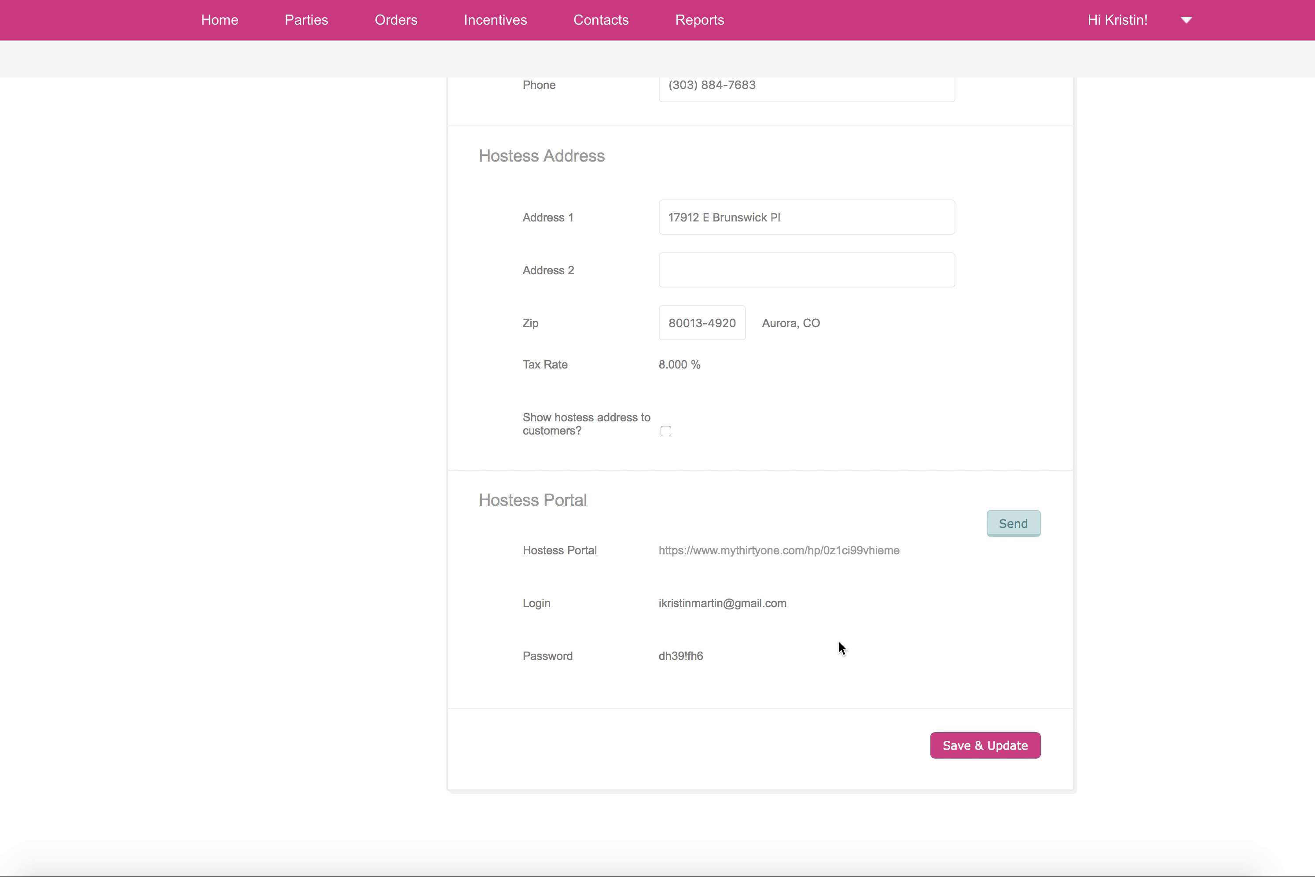
scroll(693, 611, up, 1)
drag(642, 609, 812, 605)
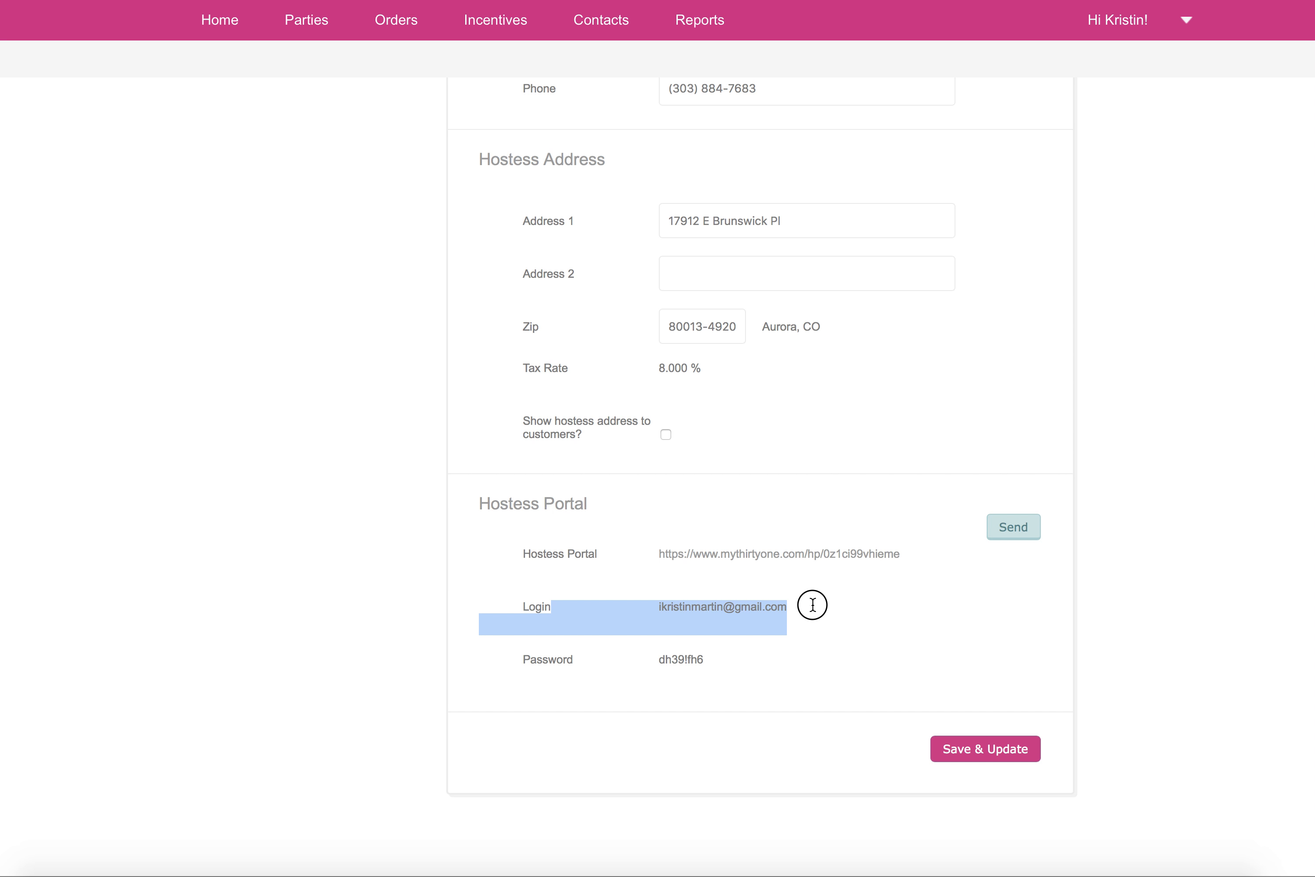
click(813, 605)
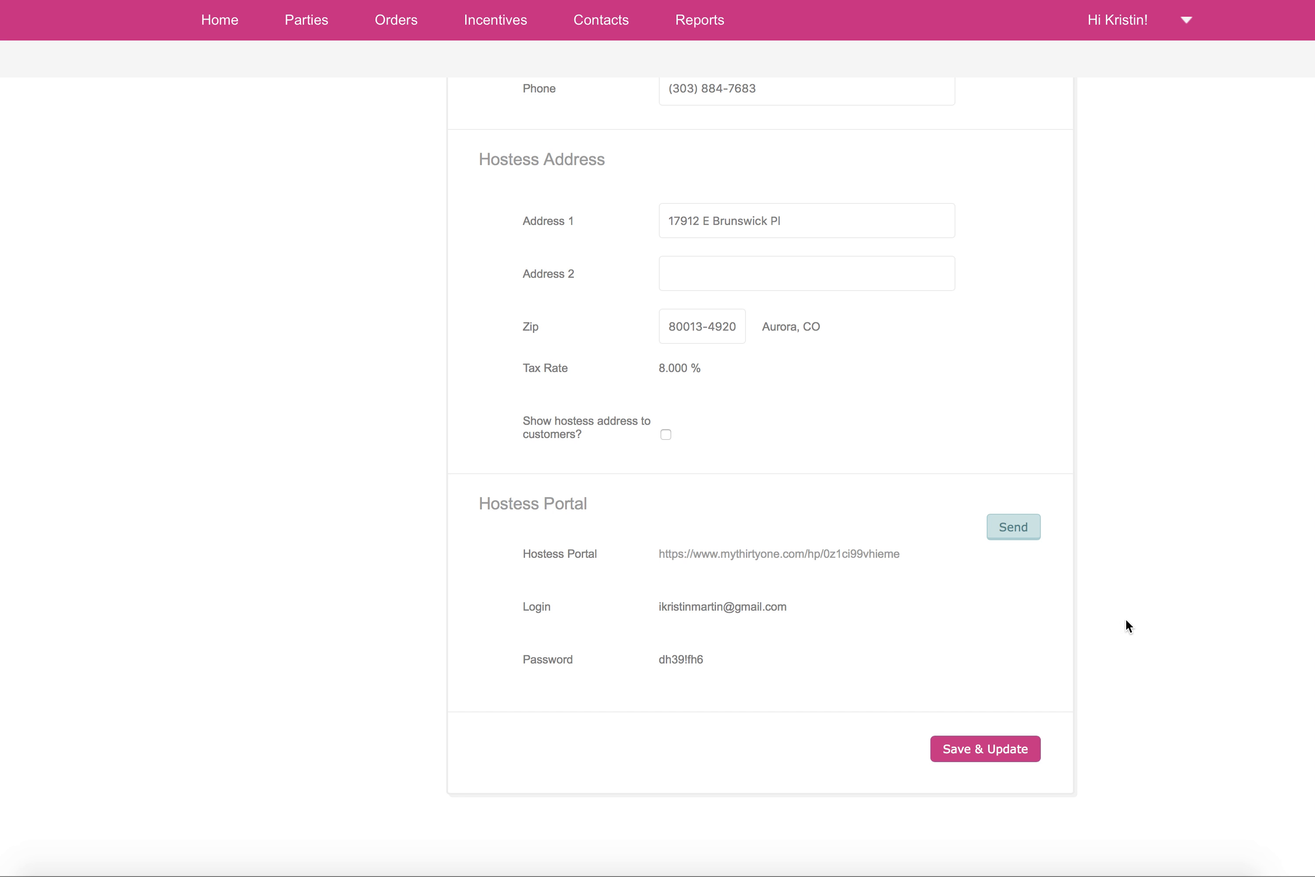
Step: Save the updated hostess details for the launch party
scroll(956, 683, up, 1)
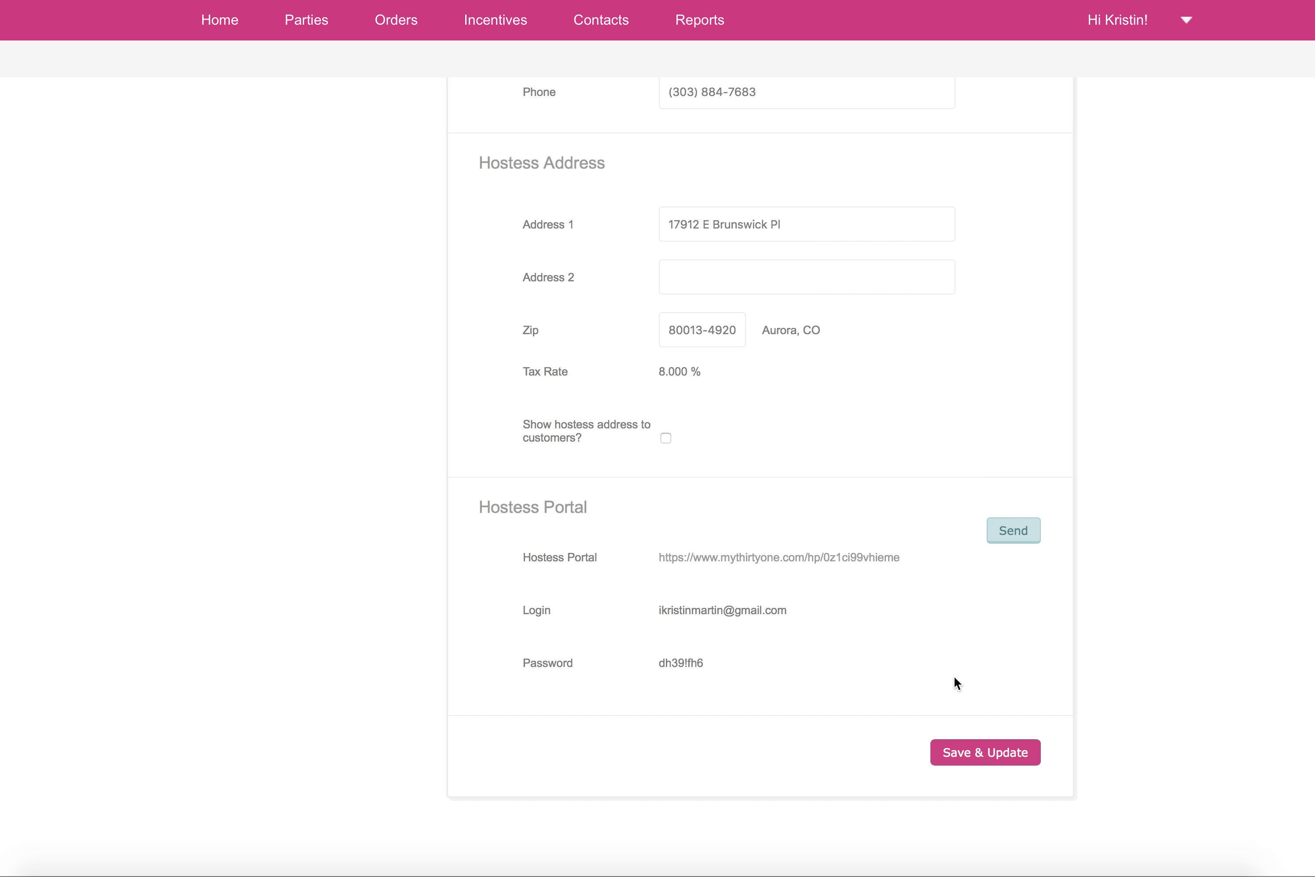
scroll(954, 678, up, 1)
scroll(956, 684, down, 3)
click(999, 696)
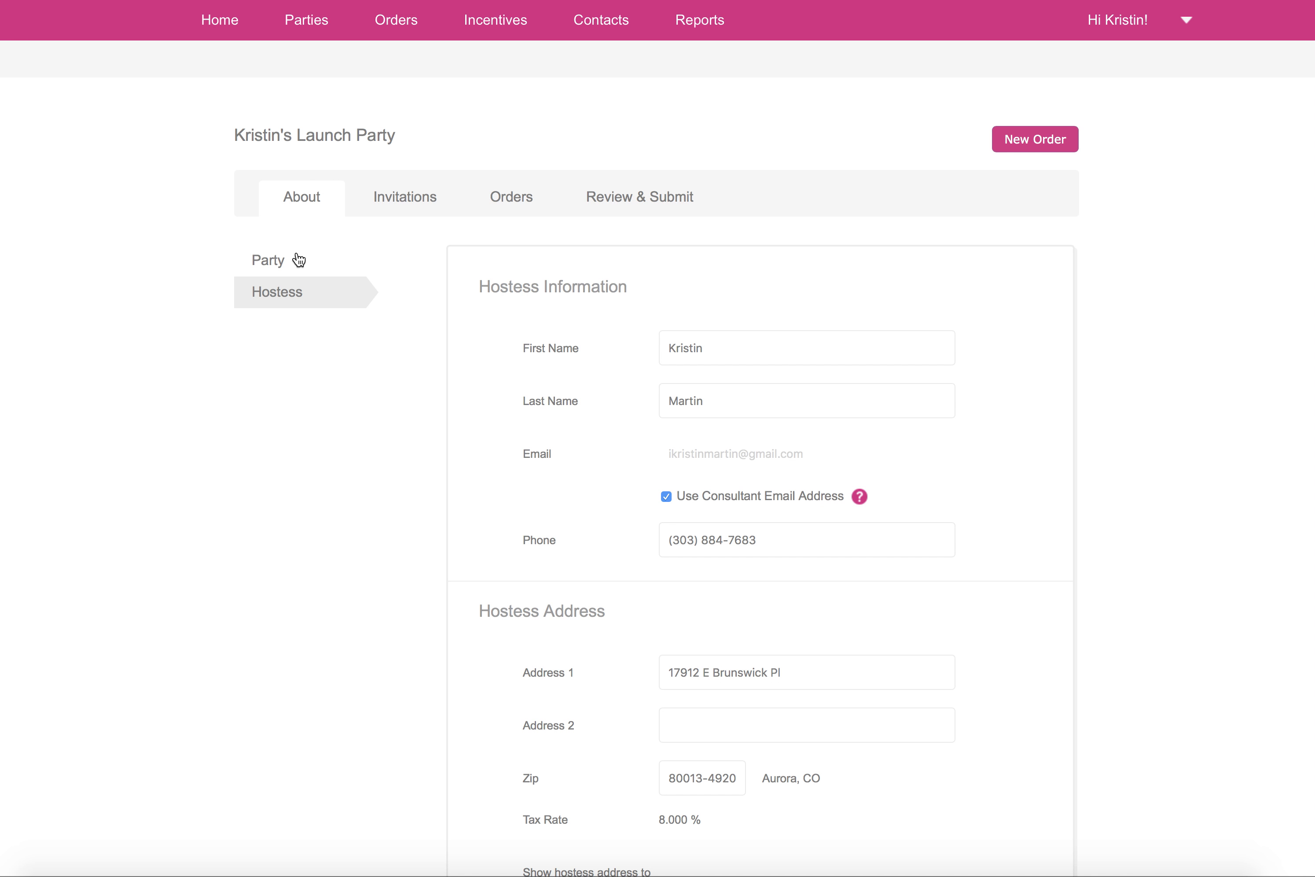
Step: Return to the party details and examine the party defaults, the Show On Your Site option, the party information and the party link
click(267, 262)
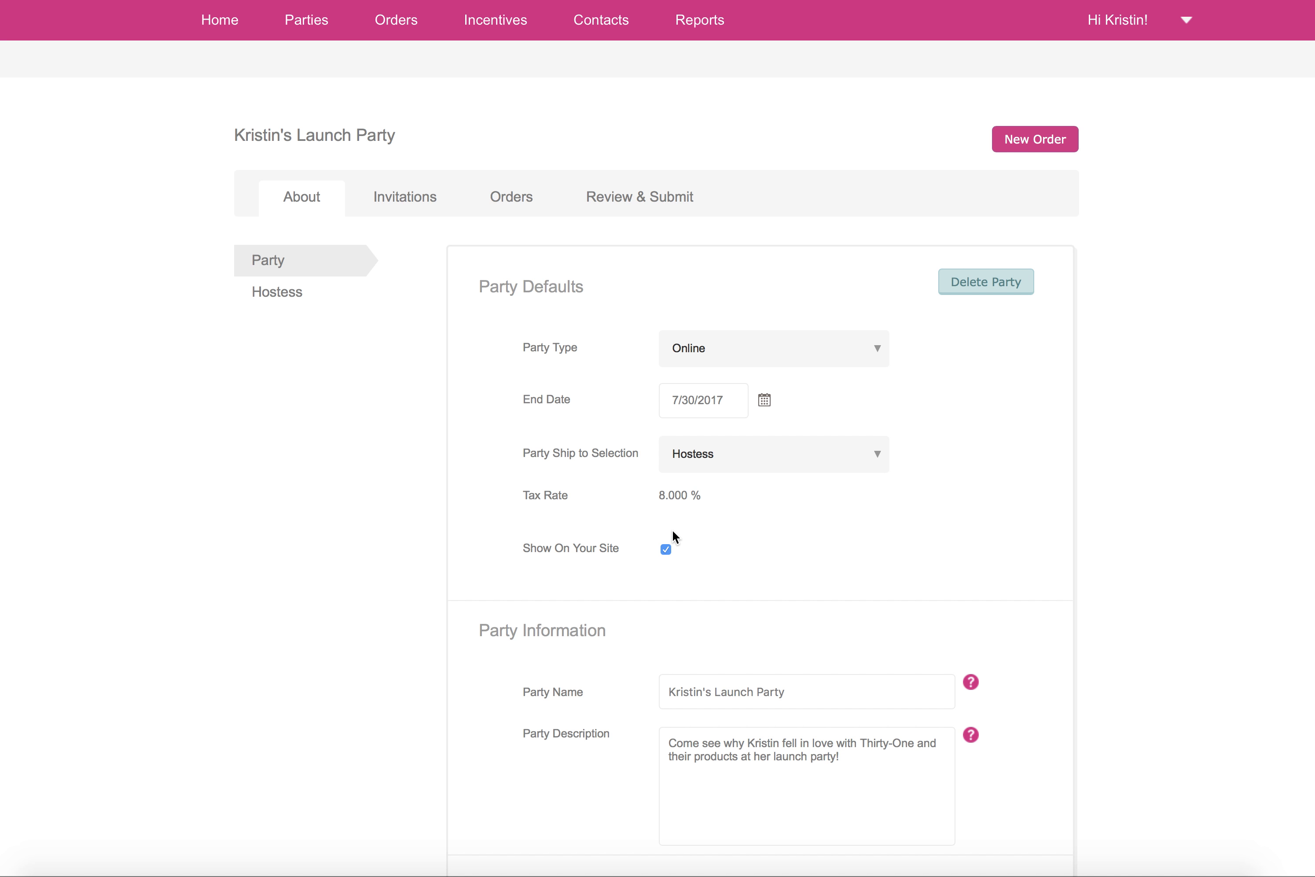
drag(654, 563, 665, 552)
click(683, 560)
scroll(1256, 404, down, 5)
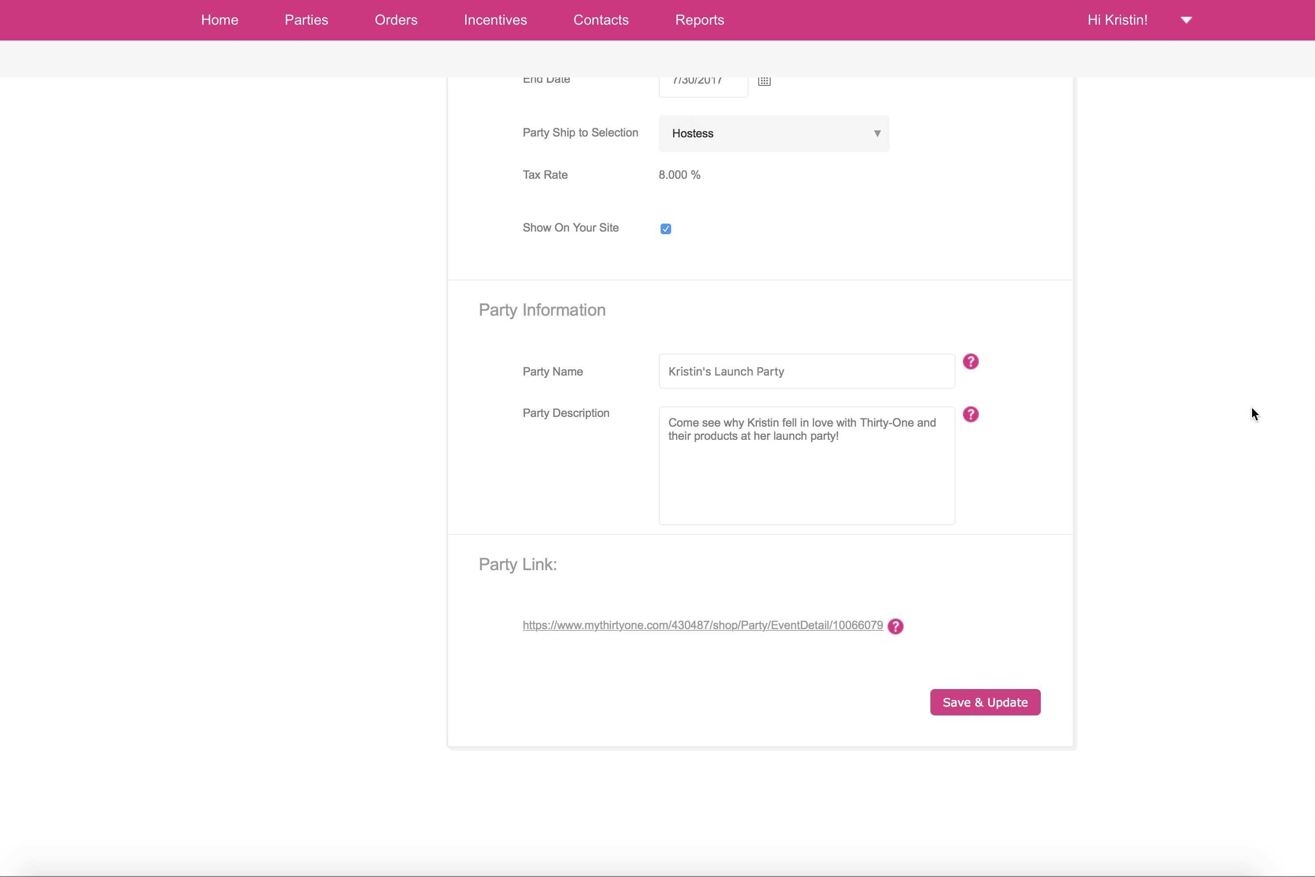
scroll(1252, 409, up, 2)
scroll(1252, 412, up, 4)
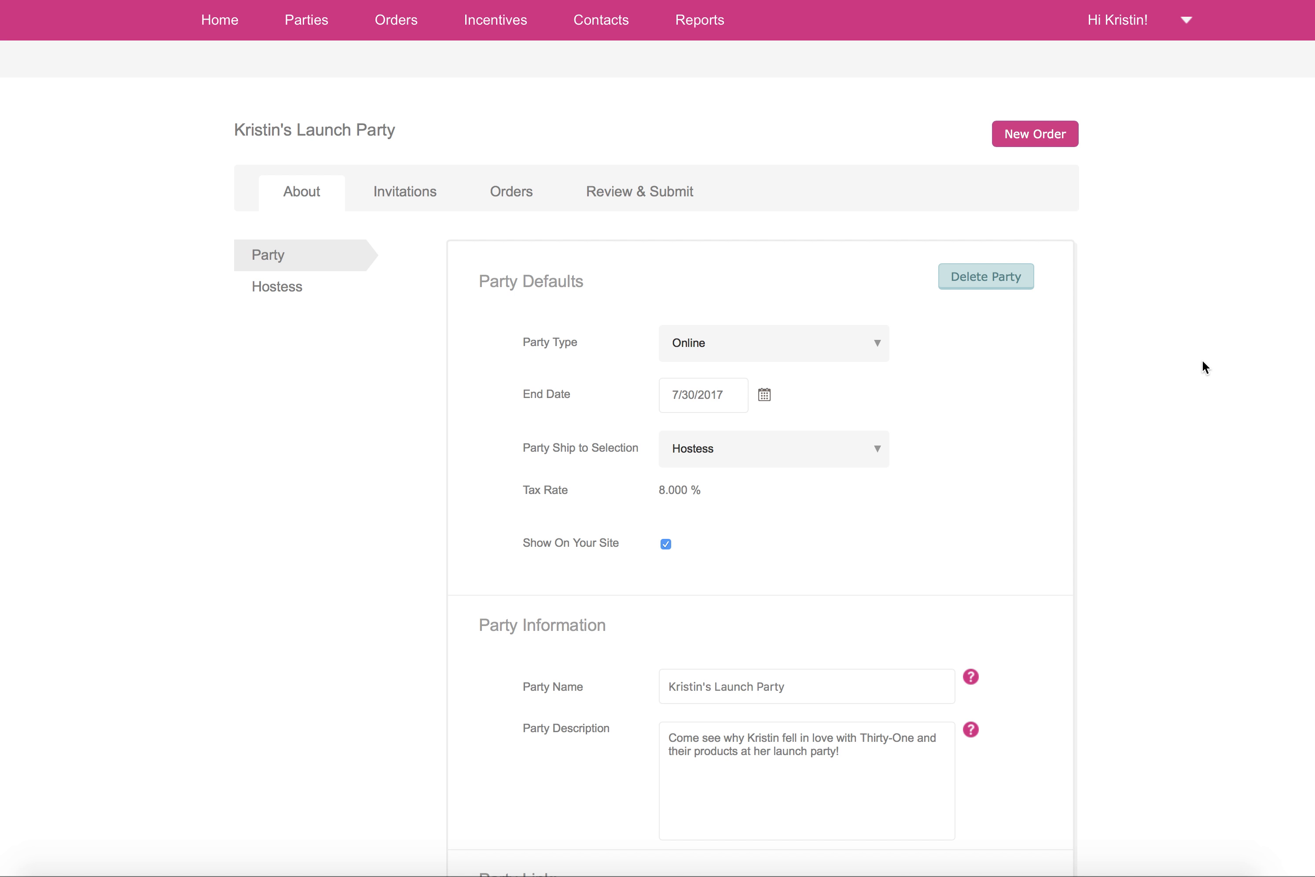
click(1041, 876)
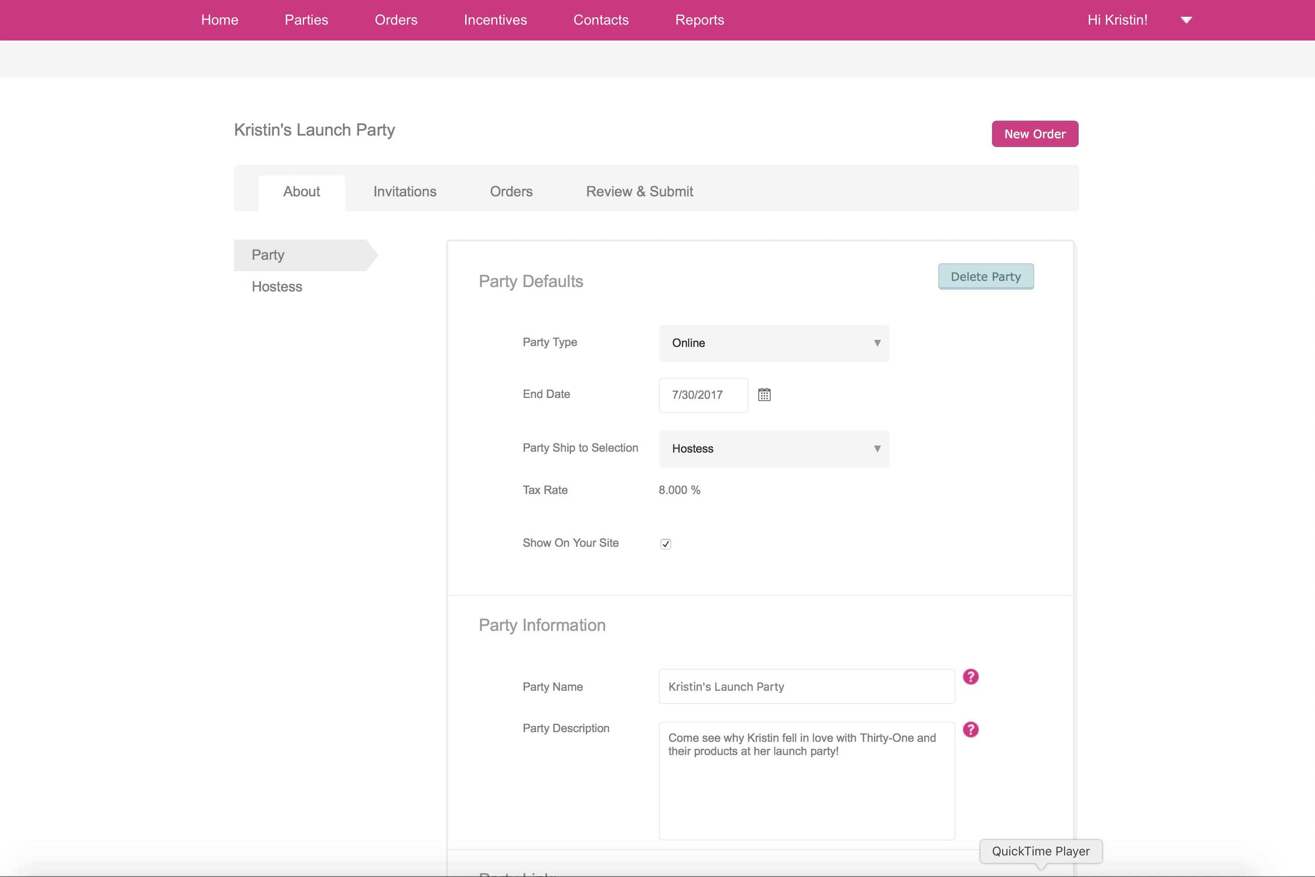